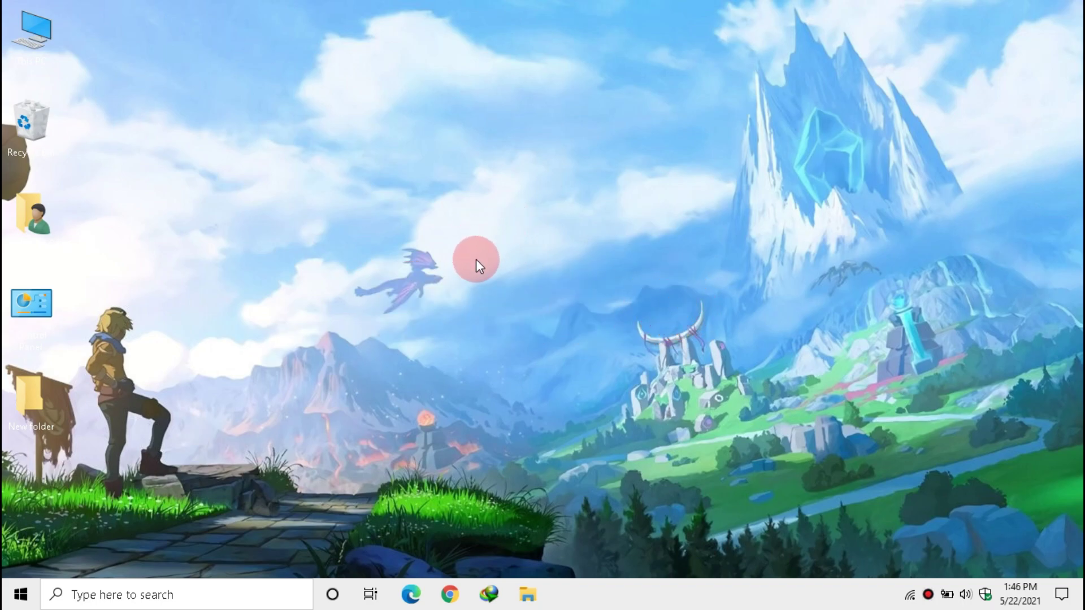
- Open the Windows Start menu
left_click(20, 595)
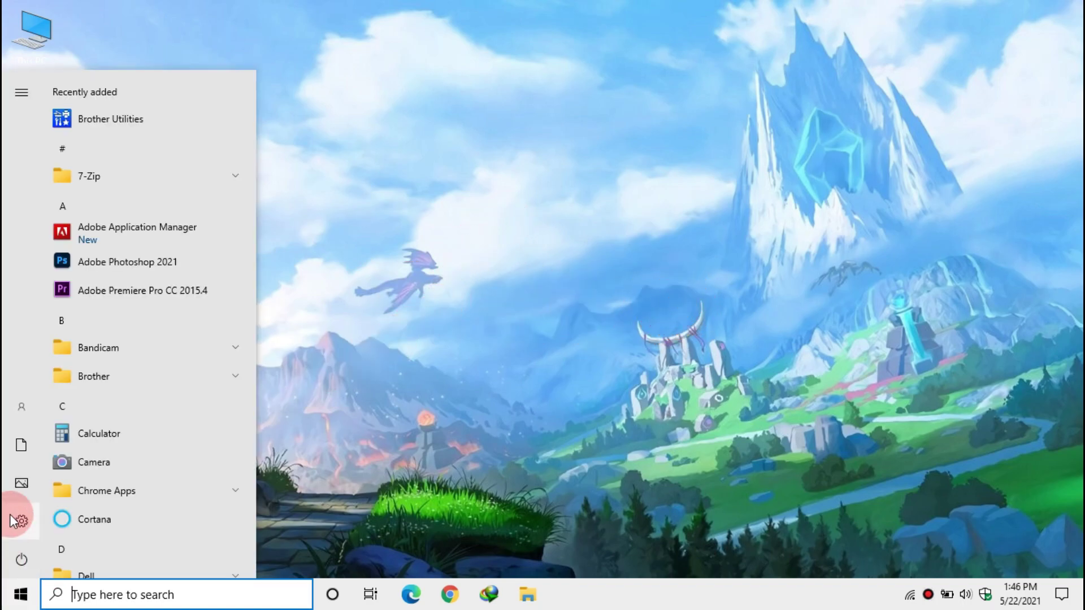
- Turn on 'Set as metered connection' for the WIFI network, then return to the Status page
left_click(26, 520)
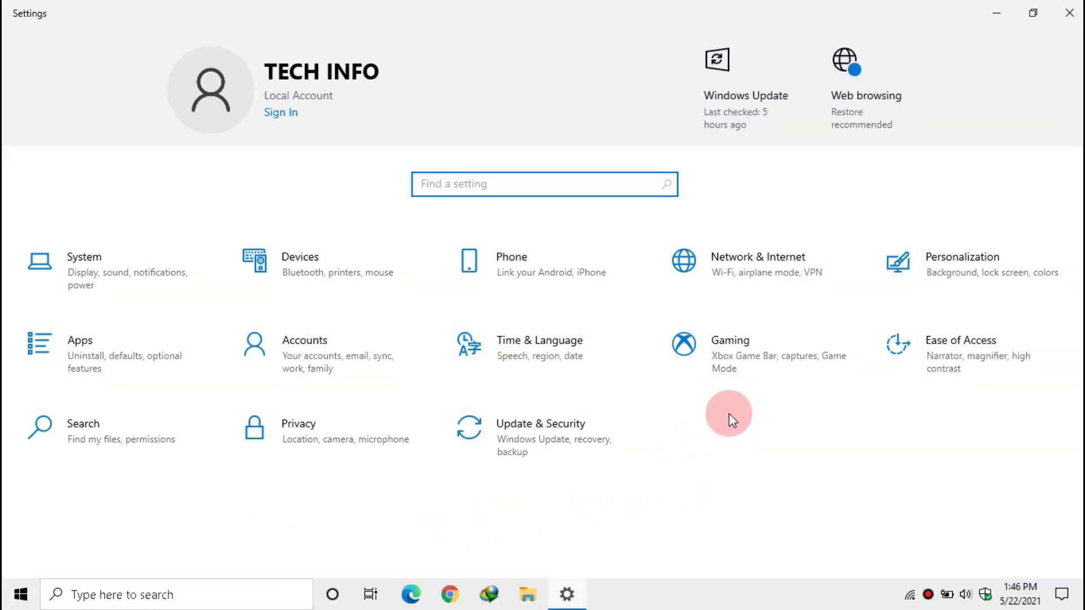
left_click(723, 259)
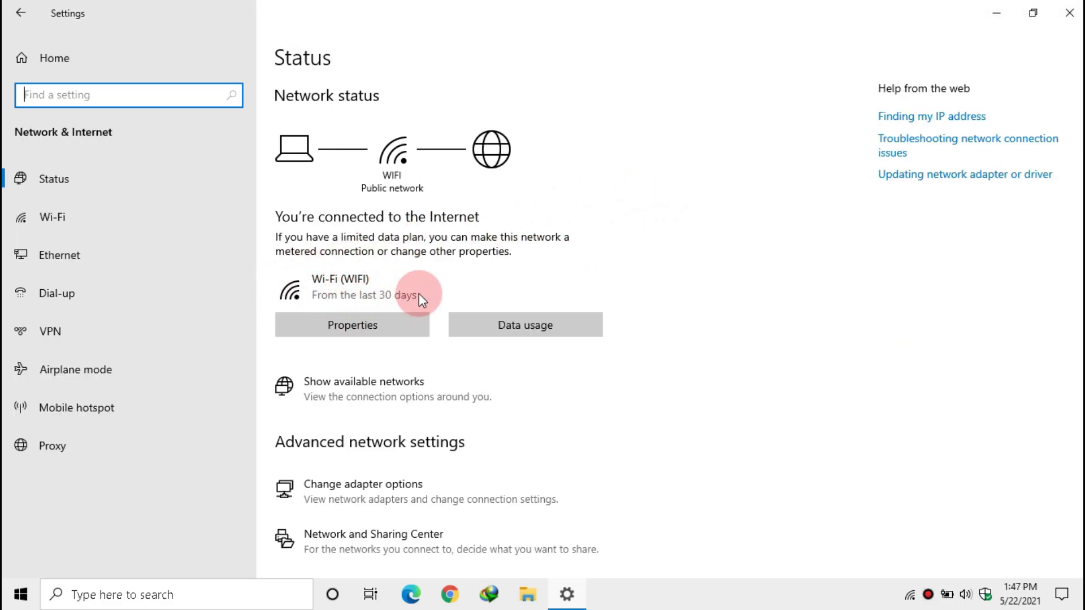
left_click(335, 322)
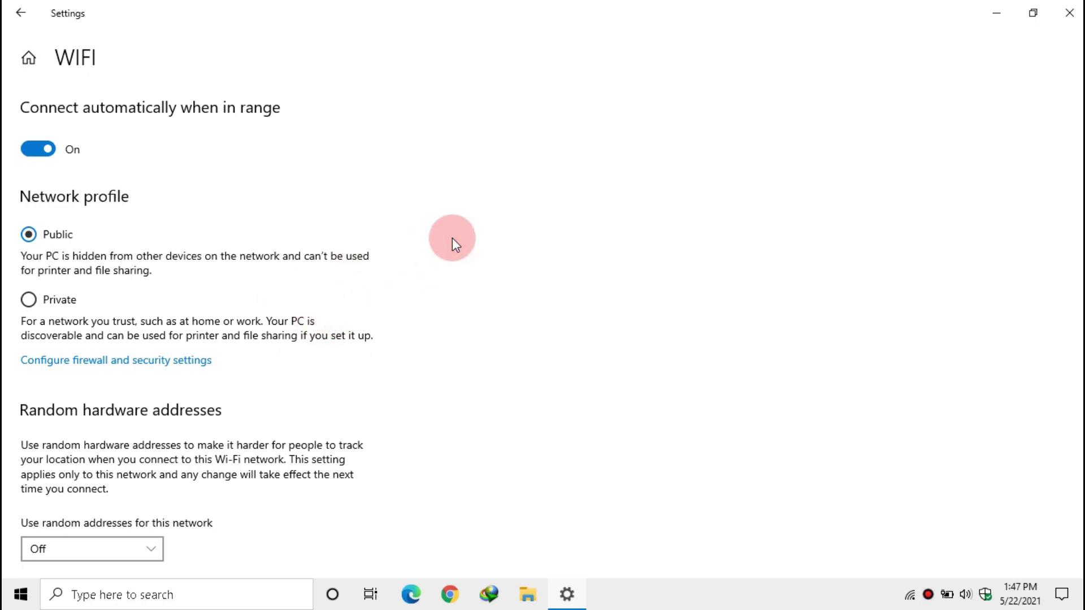
scroll(453, 239, "down", 5)
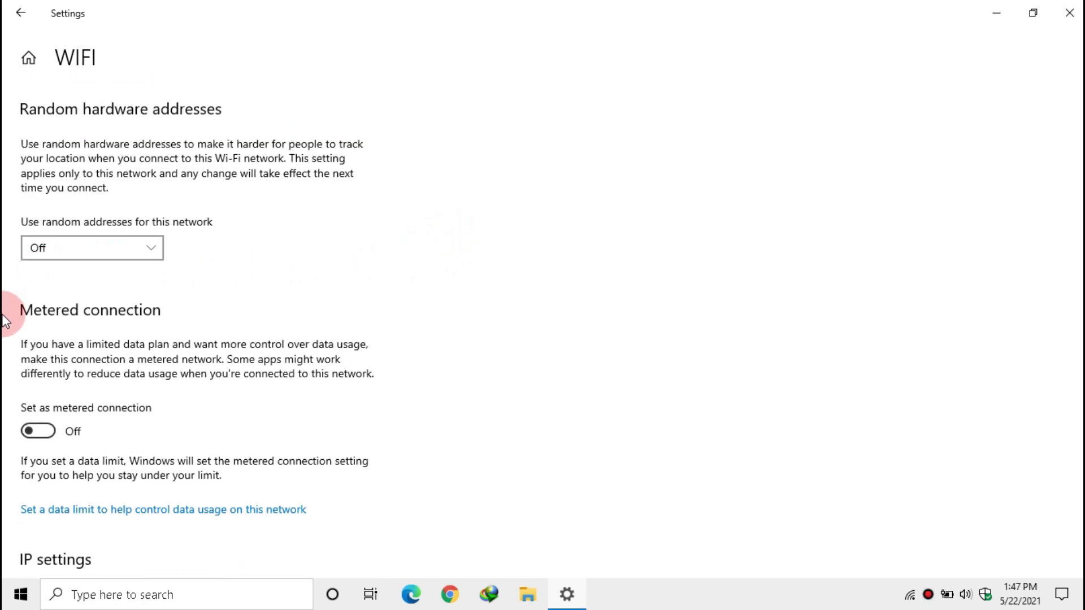
left_click(49, 430)
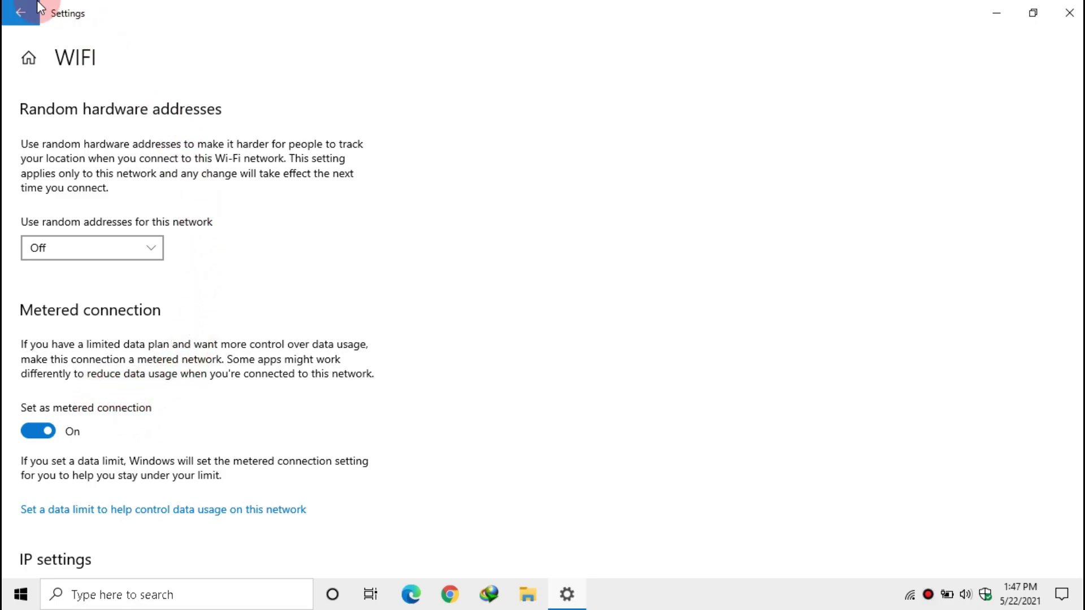
left_click(5, 7)
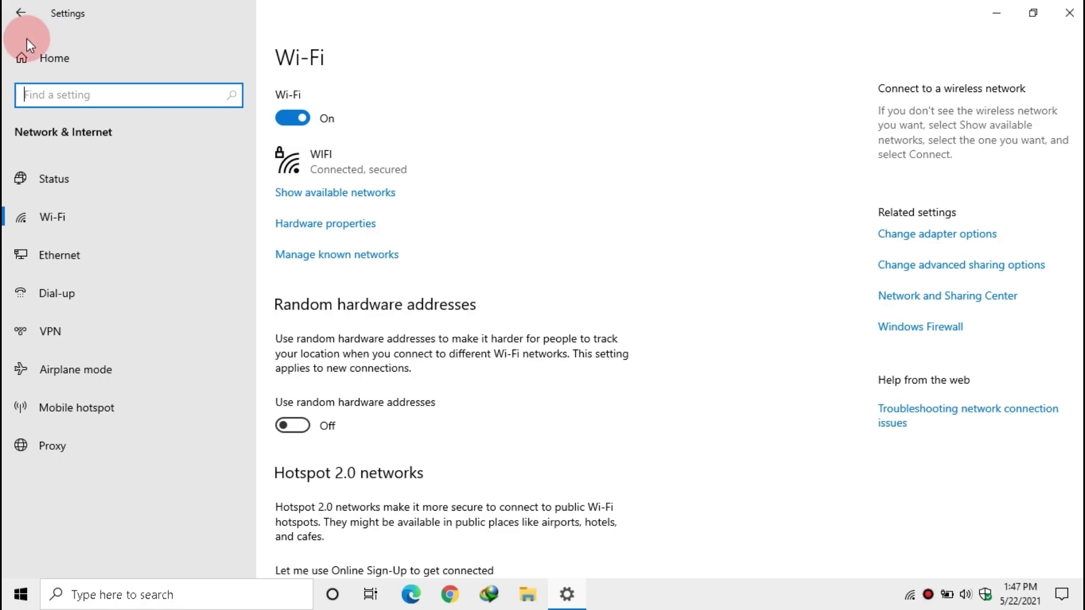
left_click(4, 7)
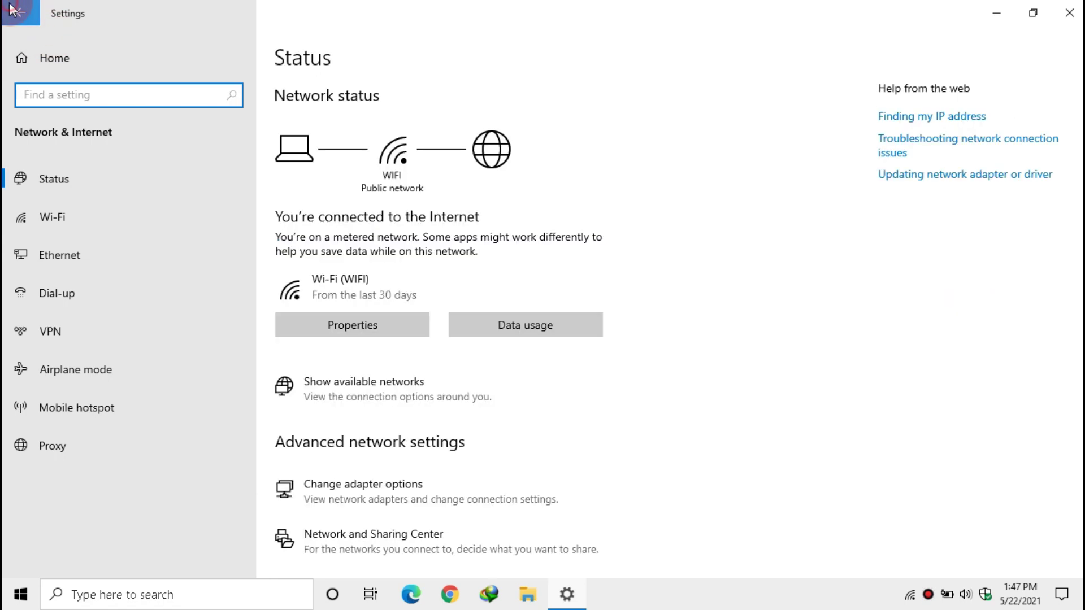
- Switch off Adobe Updater Startup Utility and Vanguard tray notification in Apps > Startup
left_click(5, 6)
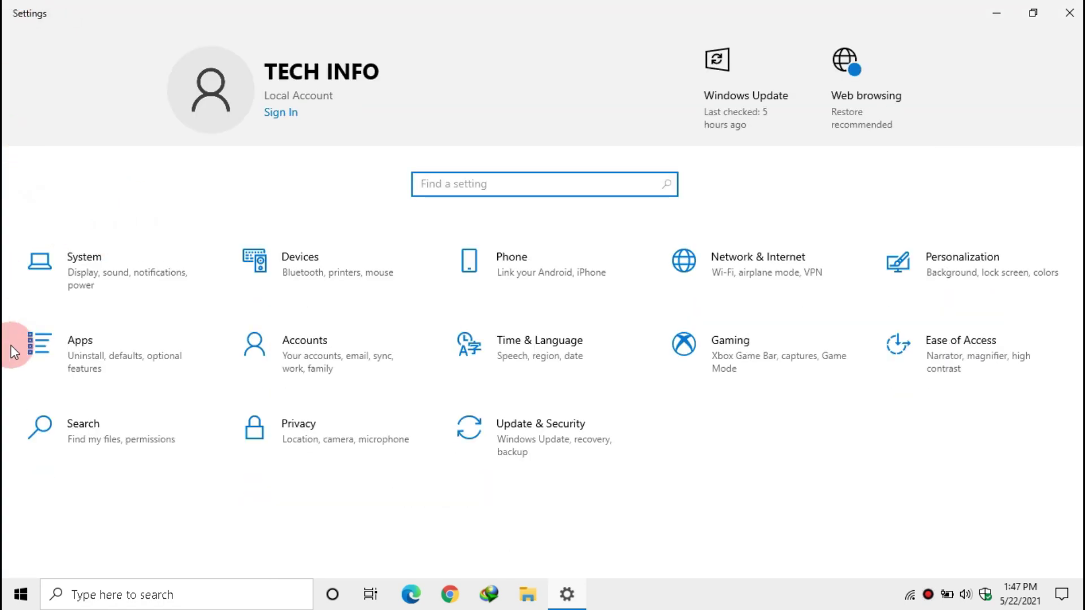
left_click(76, 349)
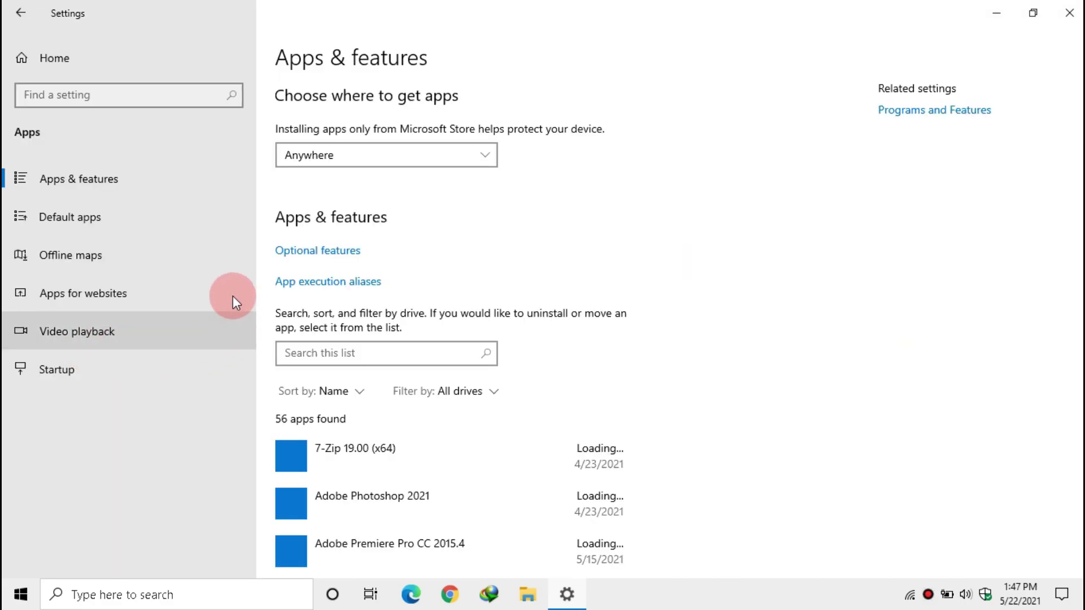
left_click(36, 371)
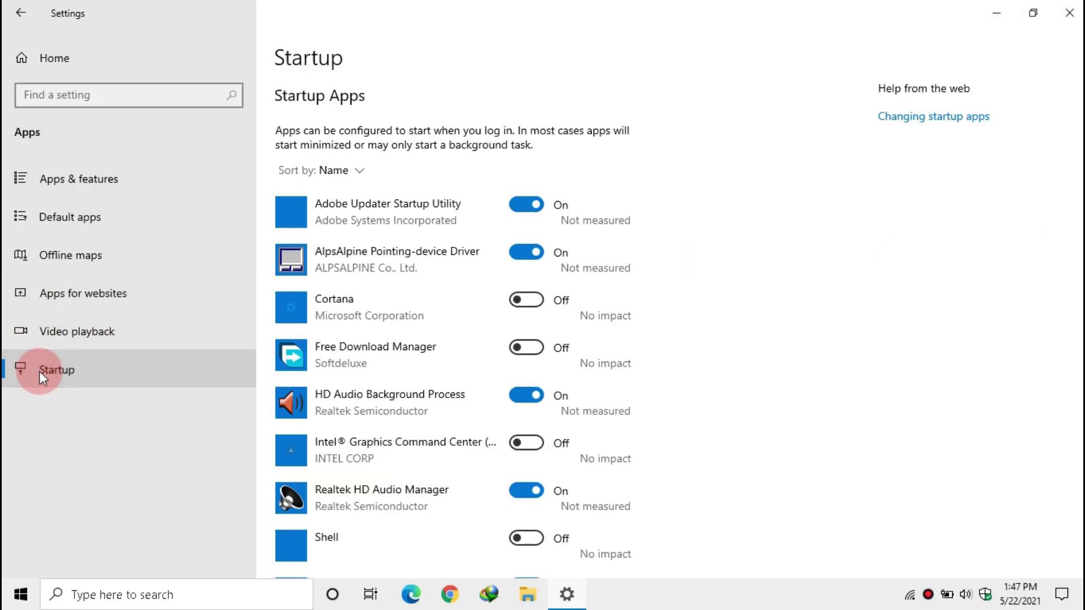
left_click(522, 205)
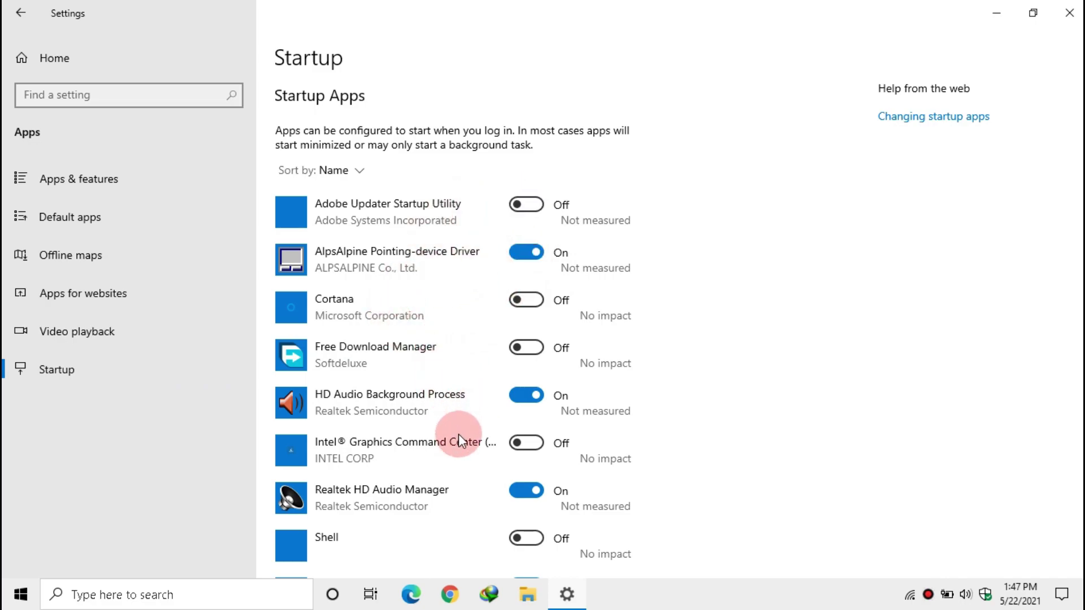
scroll(460, 434, "down", 3)
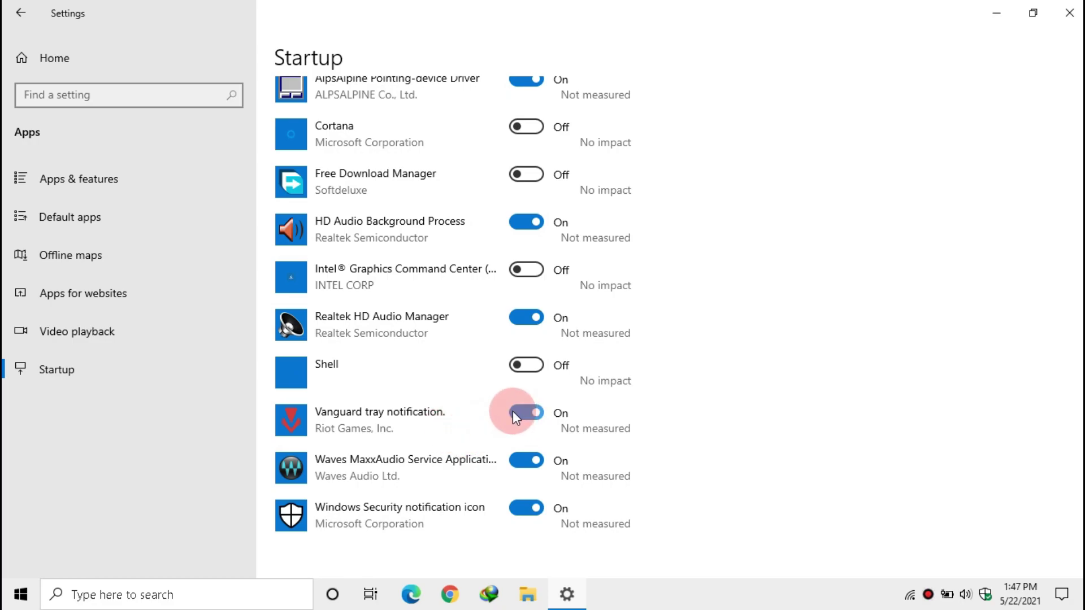
left_click(515, 412)
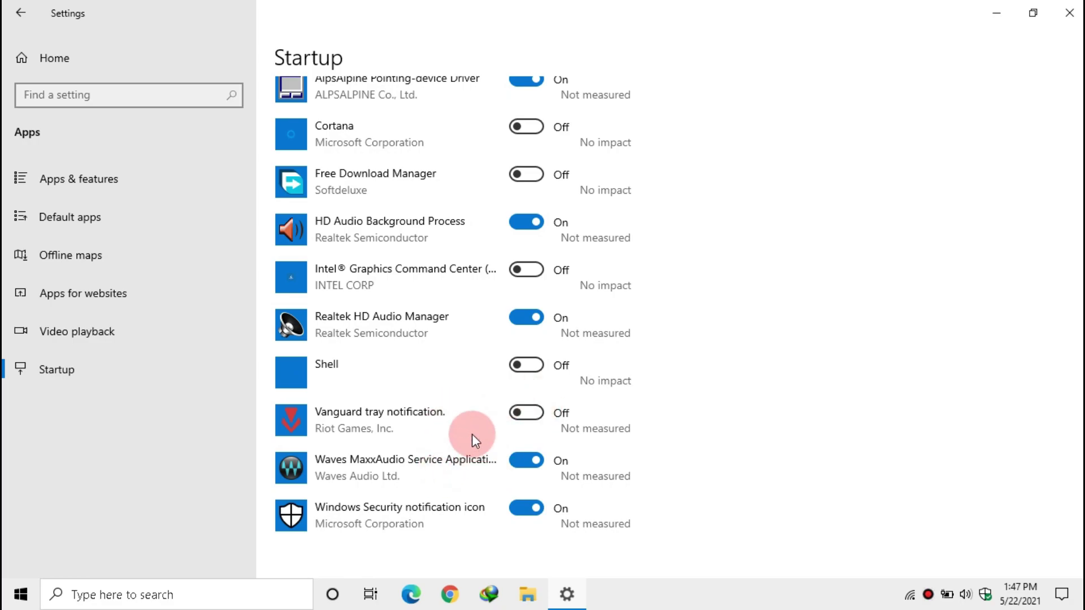
scroll(473, 434, "up", 3)
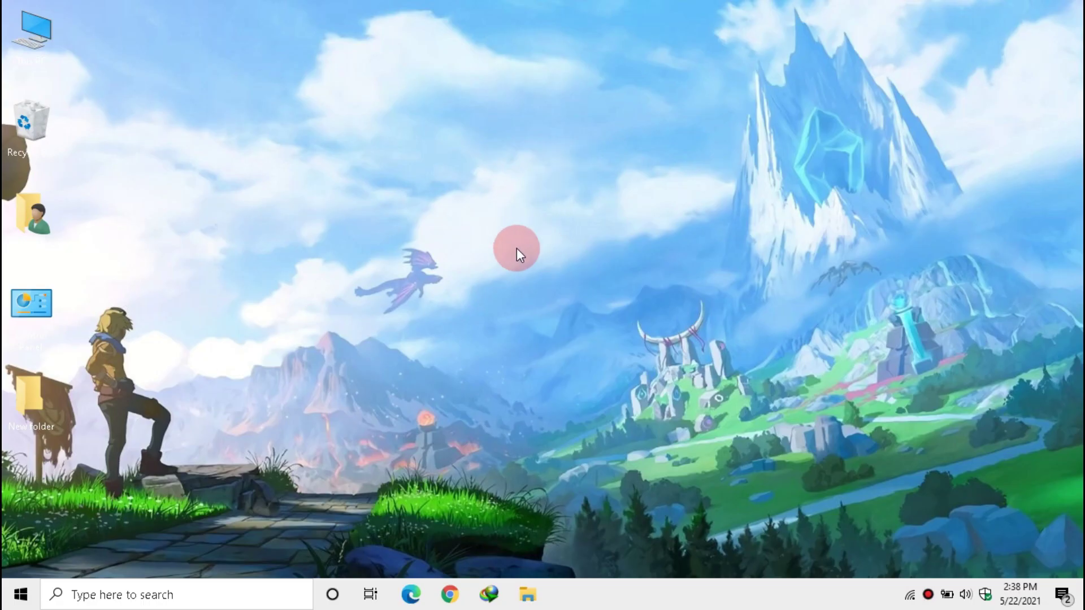
- Launch Services from a 'services' Start search and jump to the Windows Search entry
left_click(7, 596)
type("s")
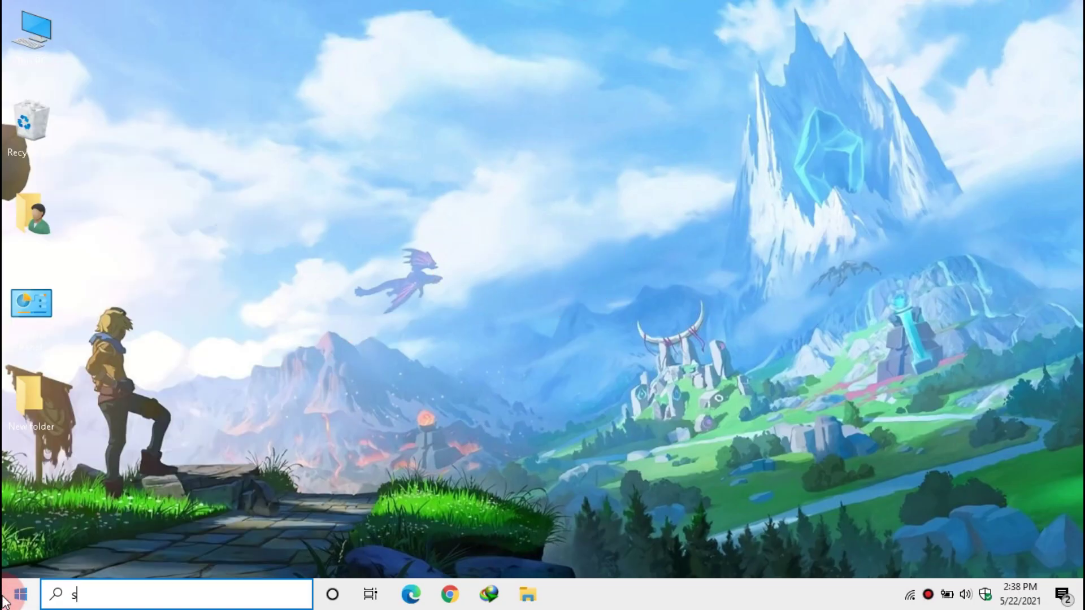
type("ervices")
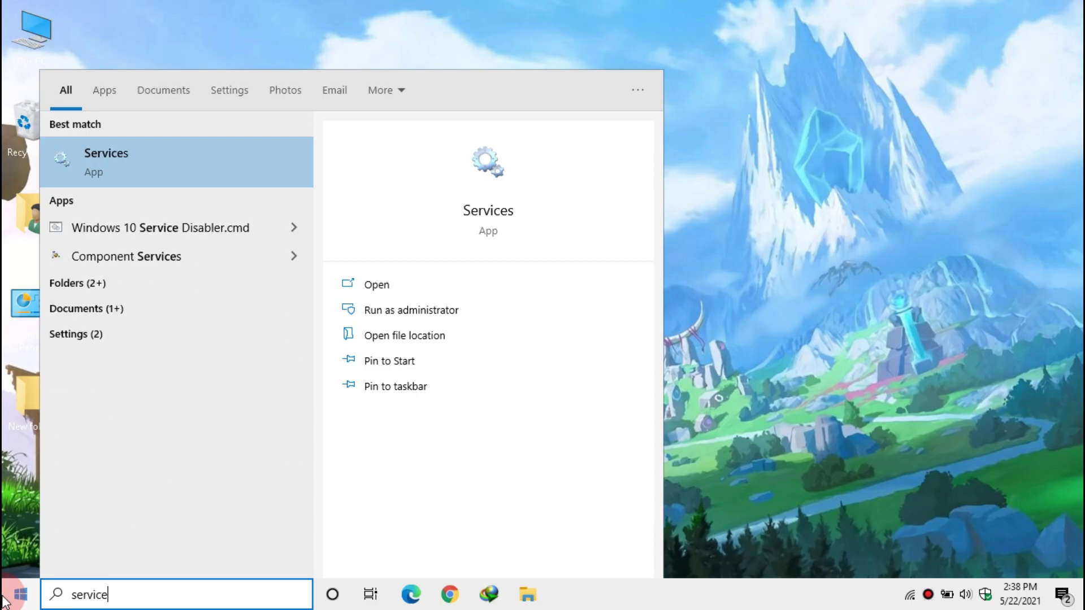
left_click(382, 286)
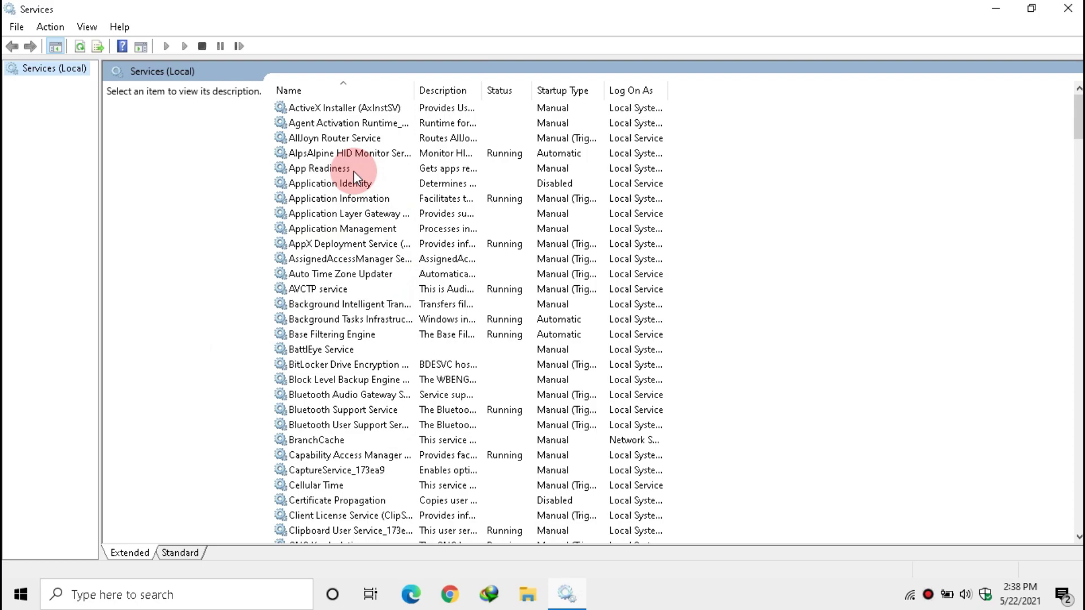
left_click(351, 228)
key("w")
key("w")
key("w")
key("w")
key("w")
key("w")
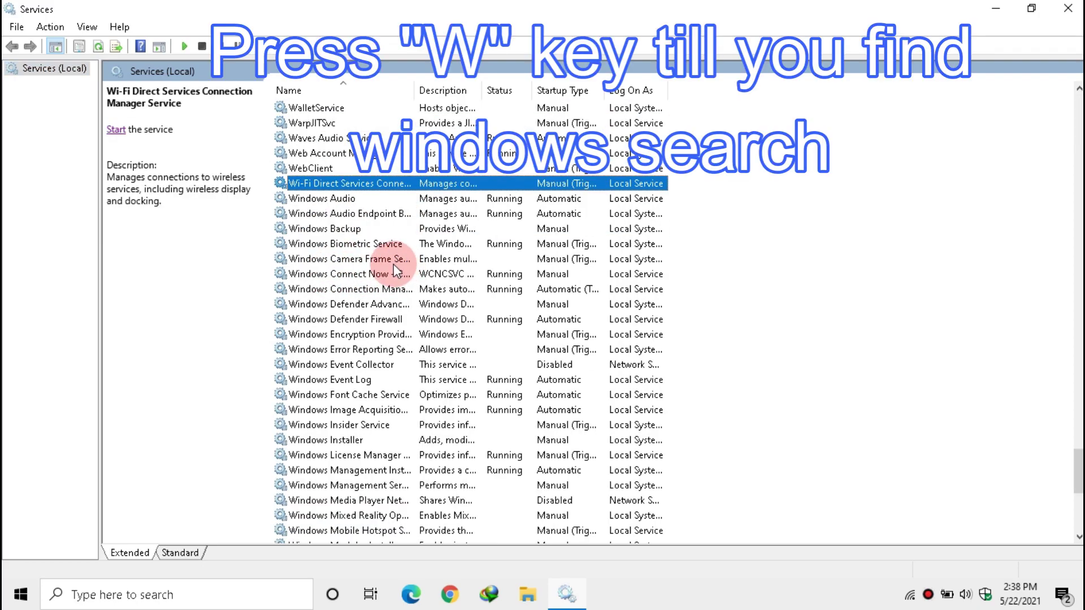
key("w")
key("w")
key("w")
key("w")
key("w")
key("w")
key("w")
key("w")
key("w")
key("w")
key("w")
key("w")
key("w")
key("w")
key("w")
key("w")
key("w")
key("w")
key("w")
key("w")
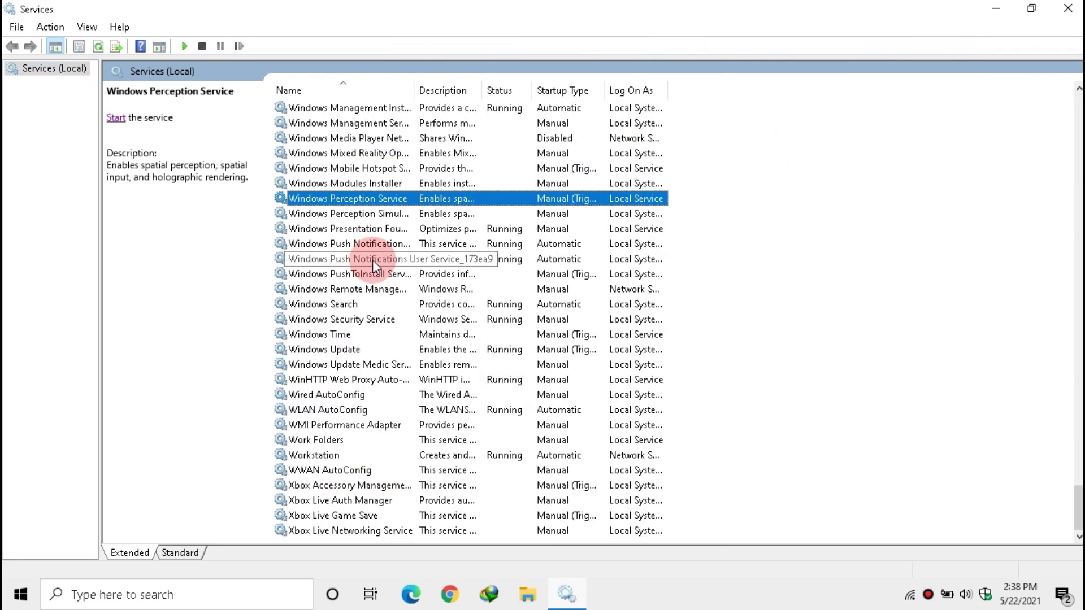
key("w")
key("w")
key("w")
key("w")
key("w")
key("w")
key("w")
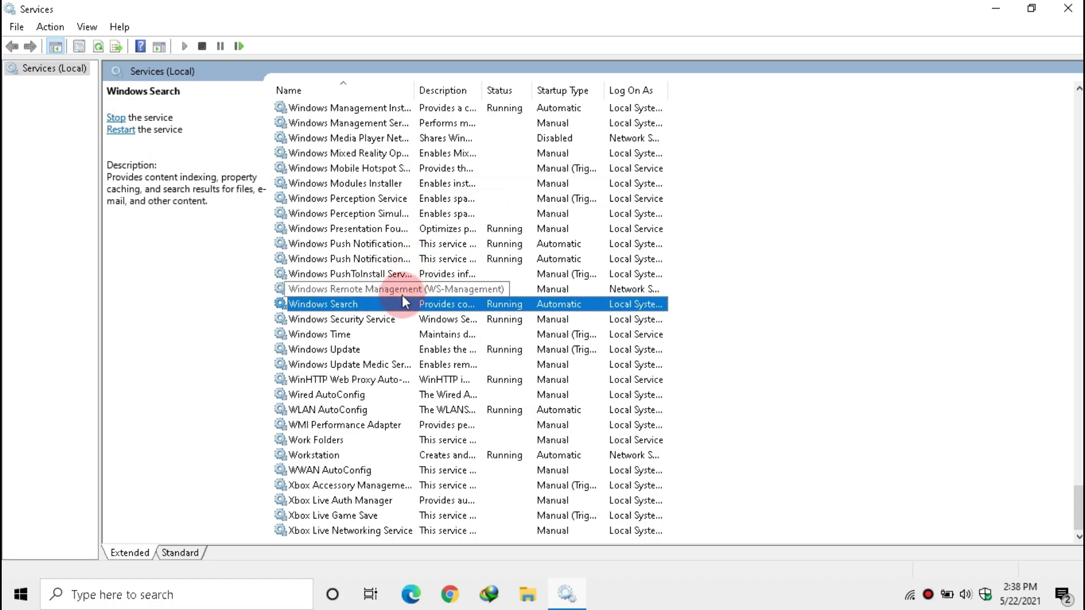
- Stop Windows Search and change its startup type to Disabled, applying the change
double_click(381, 303)
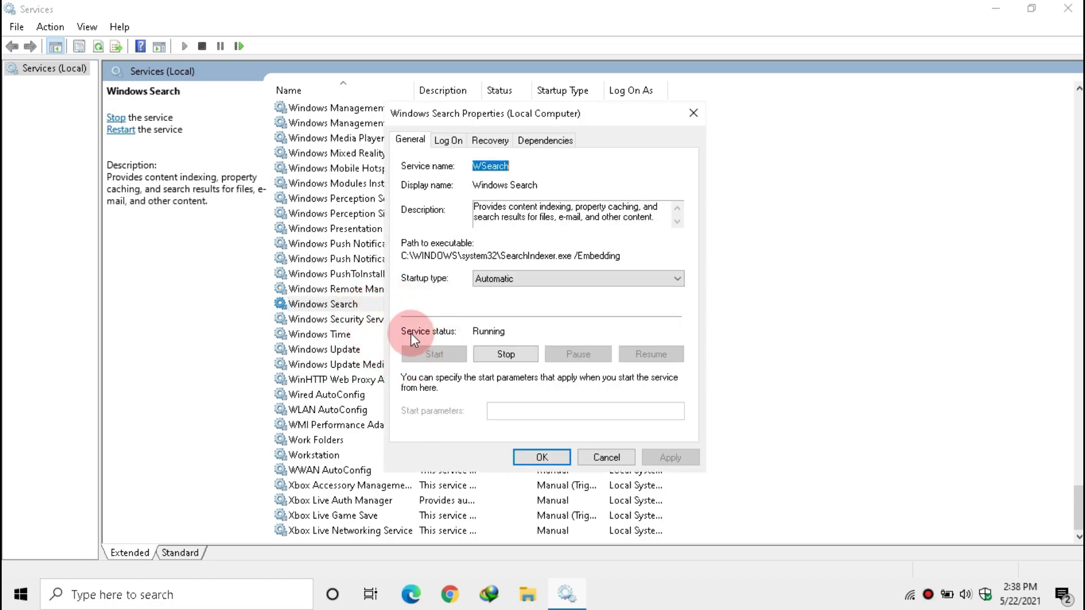
left_click(494, 355)
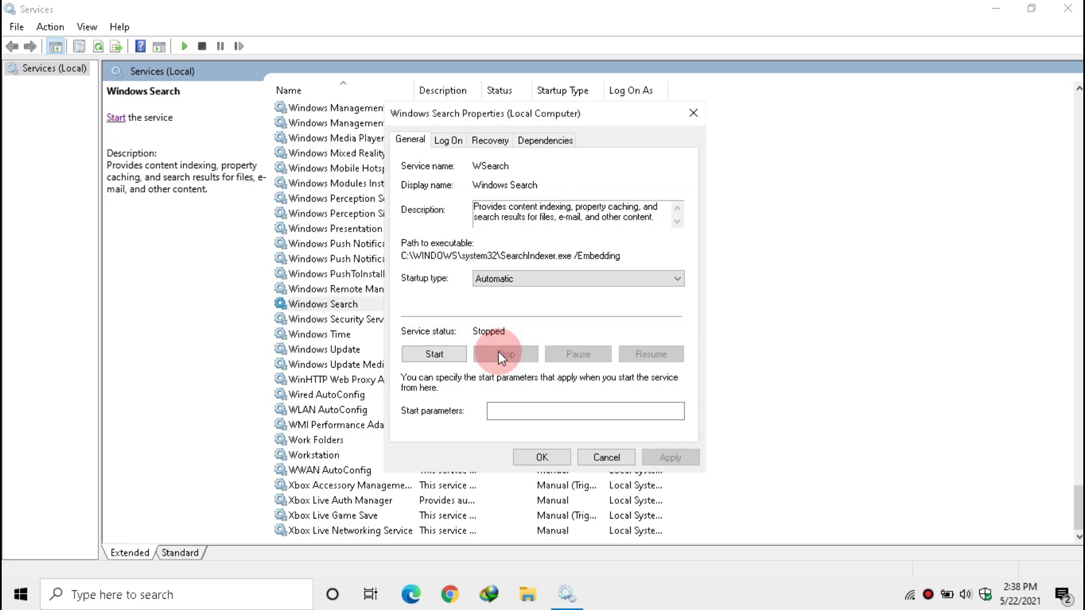
left_click(543, 280)
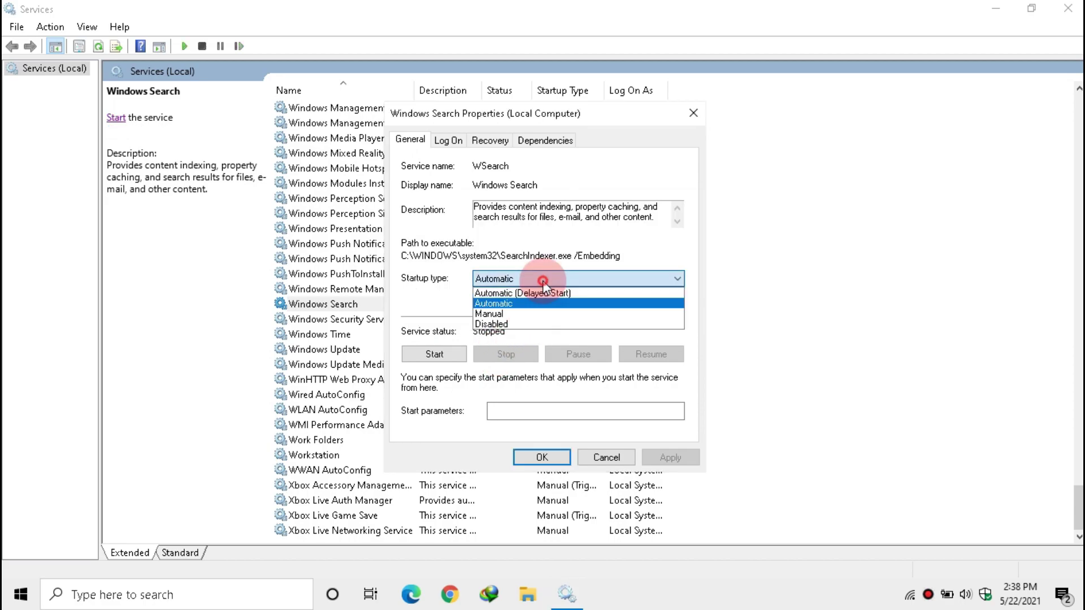
left_click(480, 324)
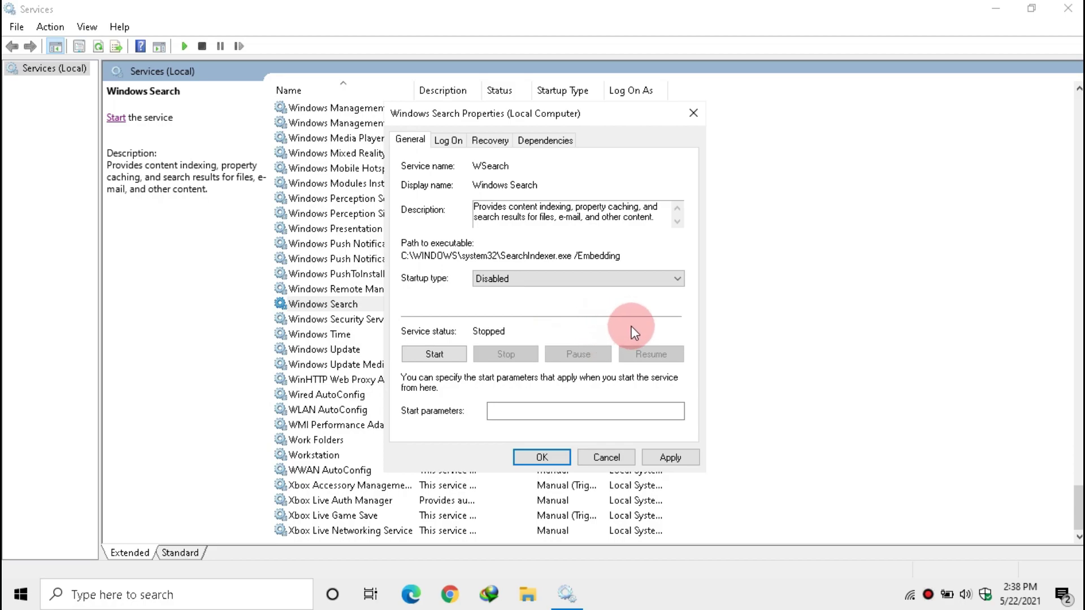
left_click(662, 458)
left_click(537, 456)
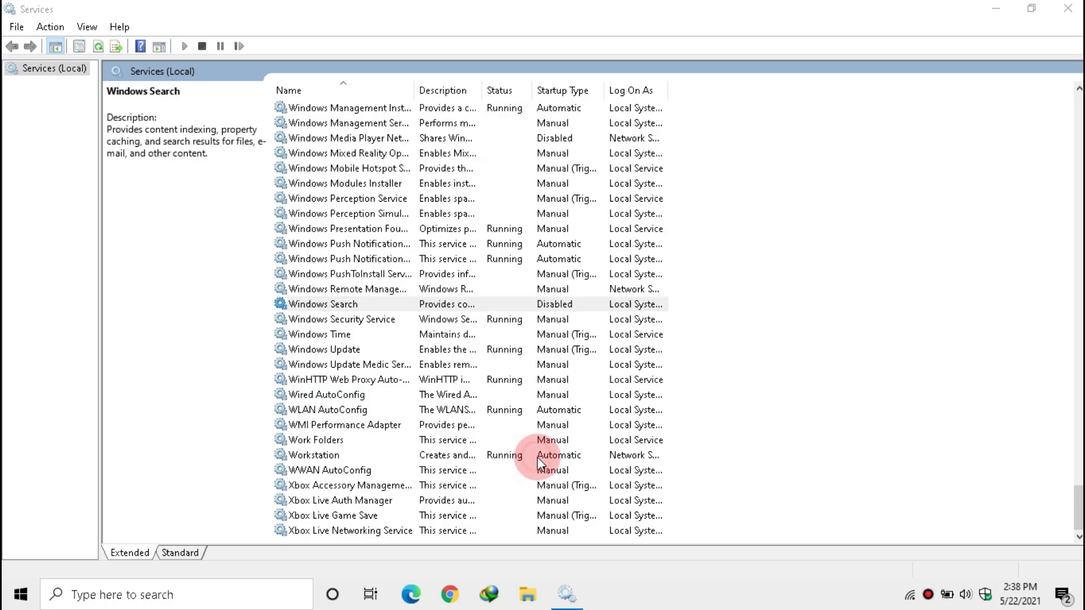
- Stop Windows Update and change its startup type to Disabled, applying the change
double_click(369, 348)
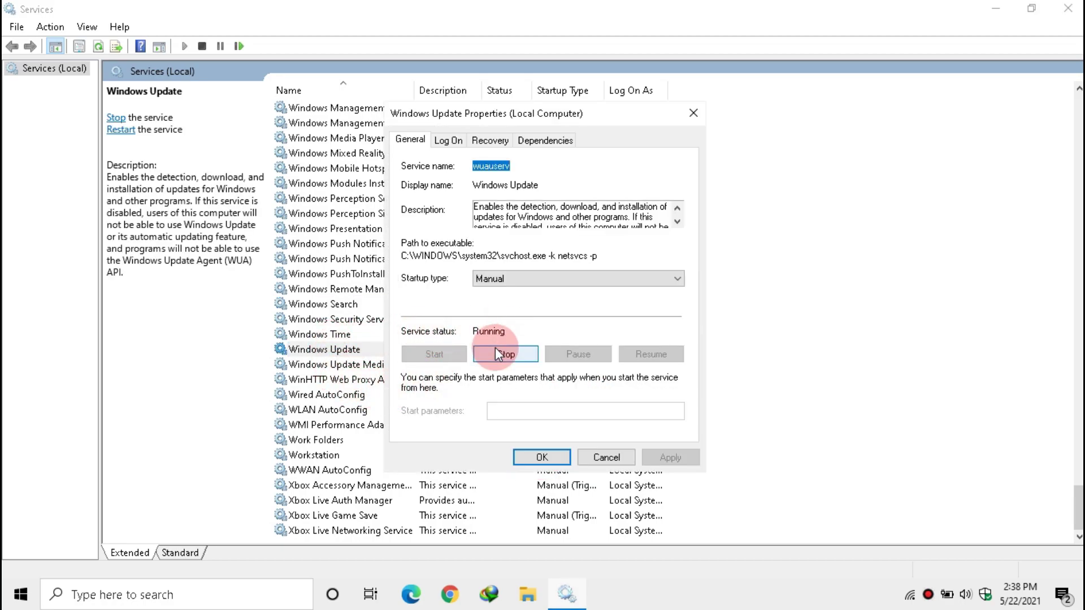
left_click(495, 354)
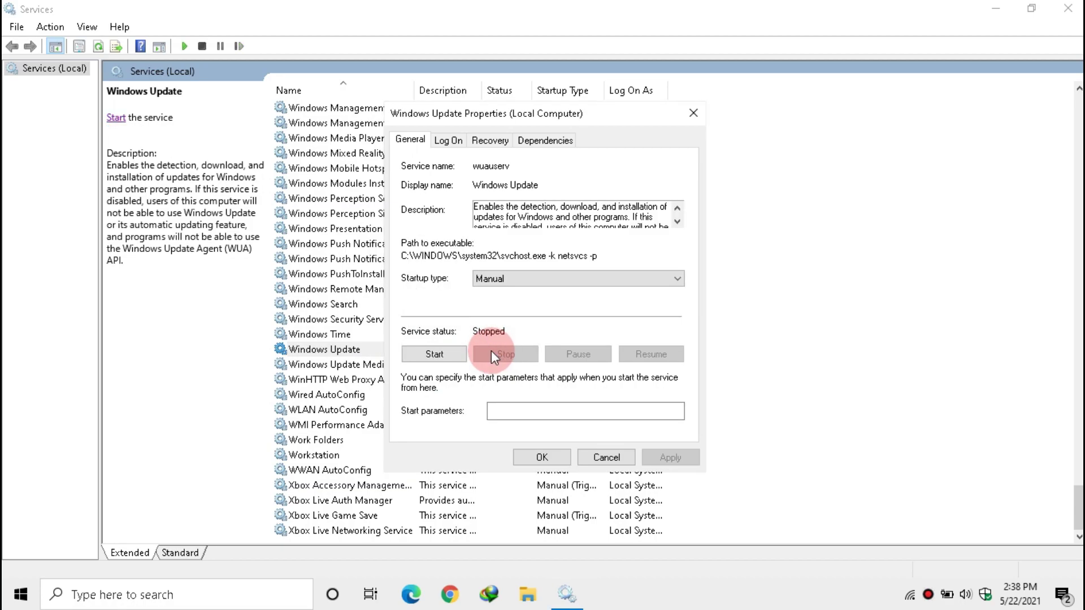
left_click(515, 278)
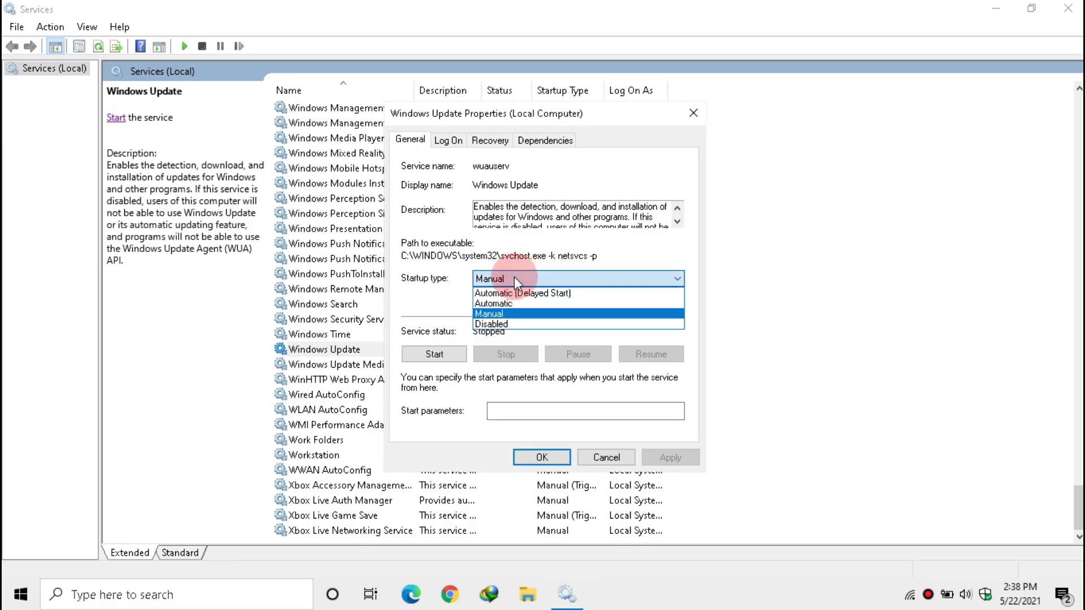
left_click(490, 324)
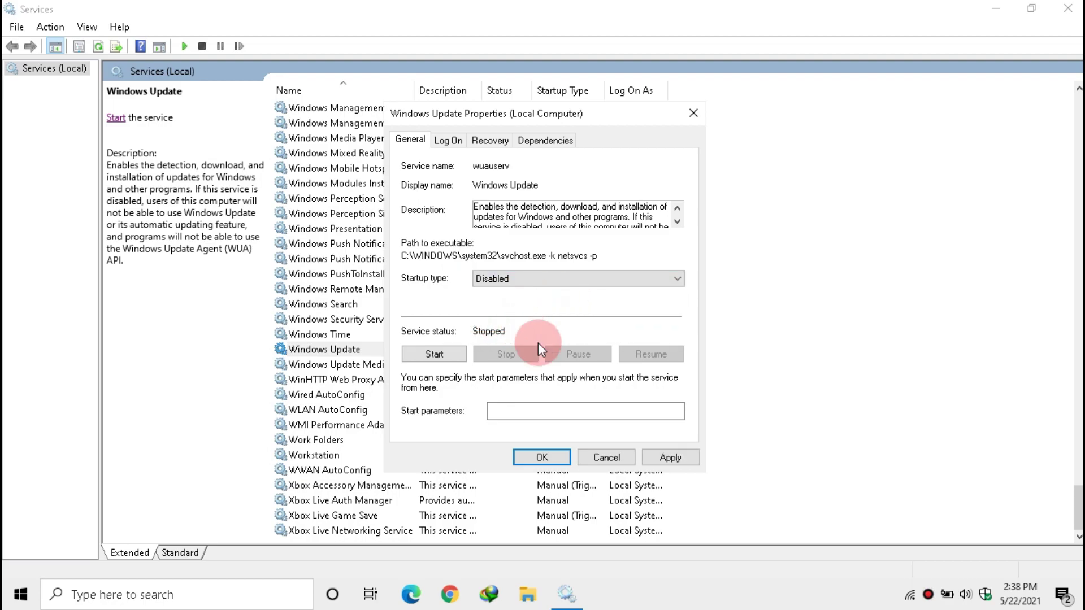
left_click(653, 449)
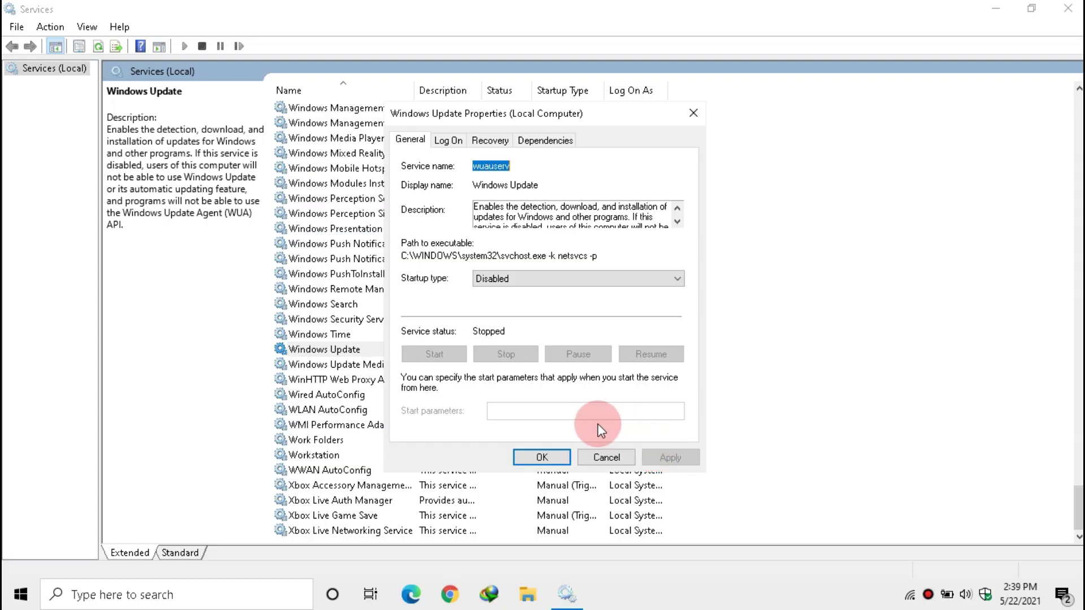
left_click(529, 458)
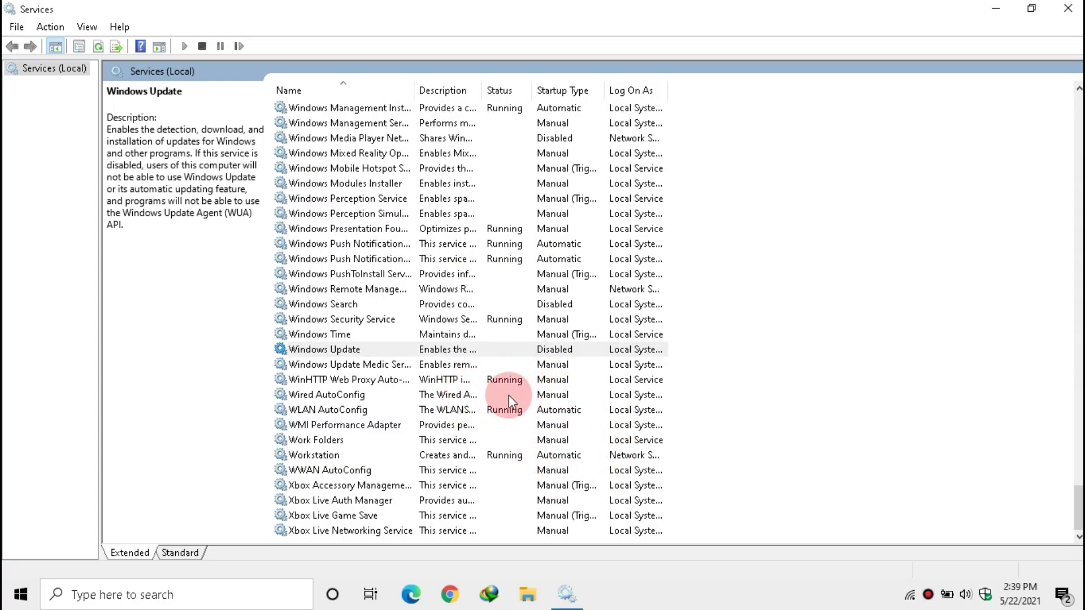
- Close Services and start Disk Cleanup on drive C:
left_click(1068, 7)
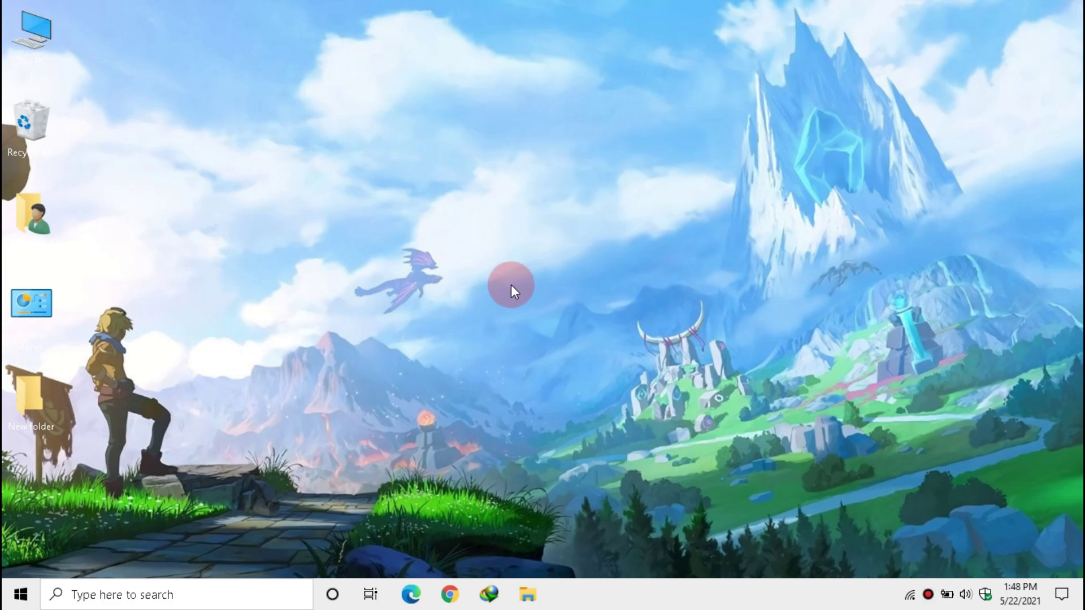
key("super")
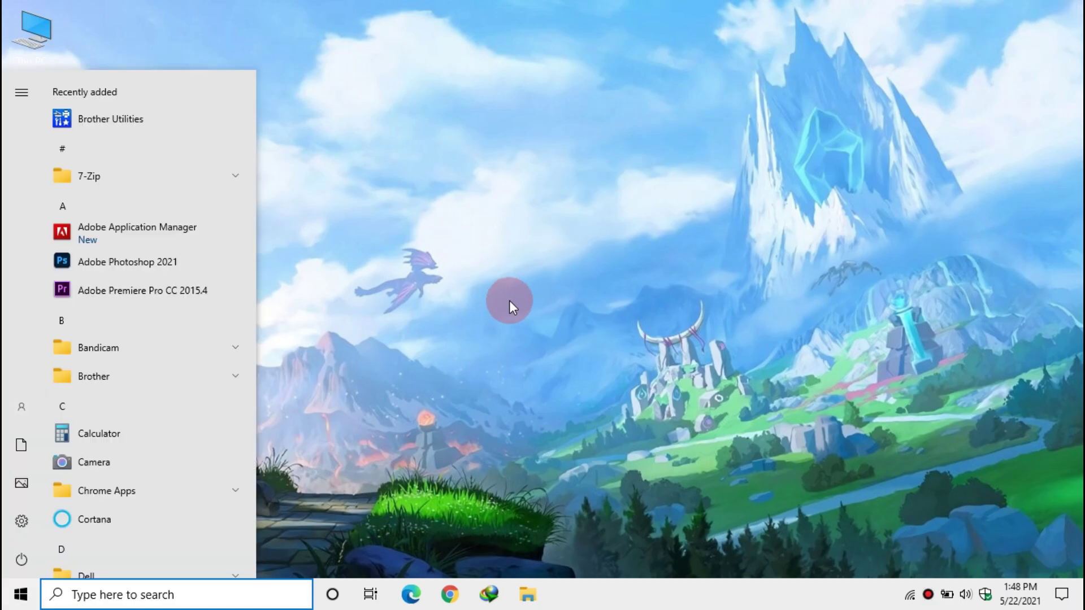
type("disk cleanup")
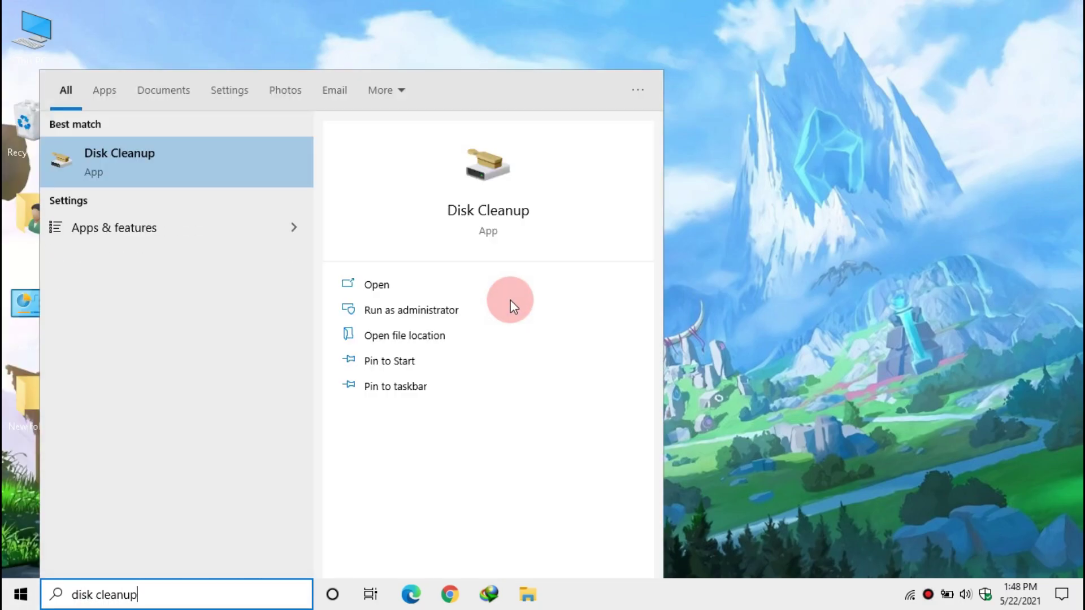
left_click(376, 279)
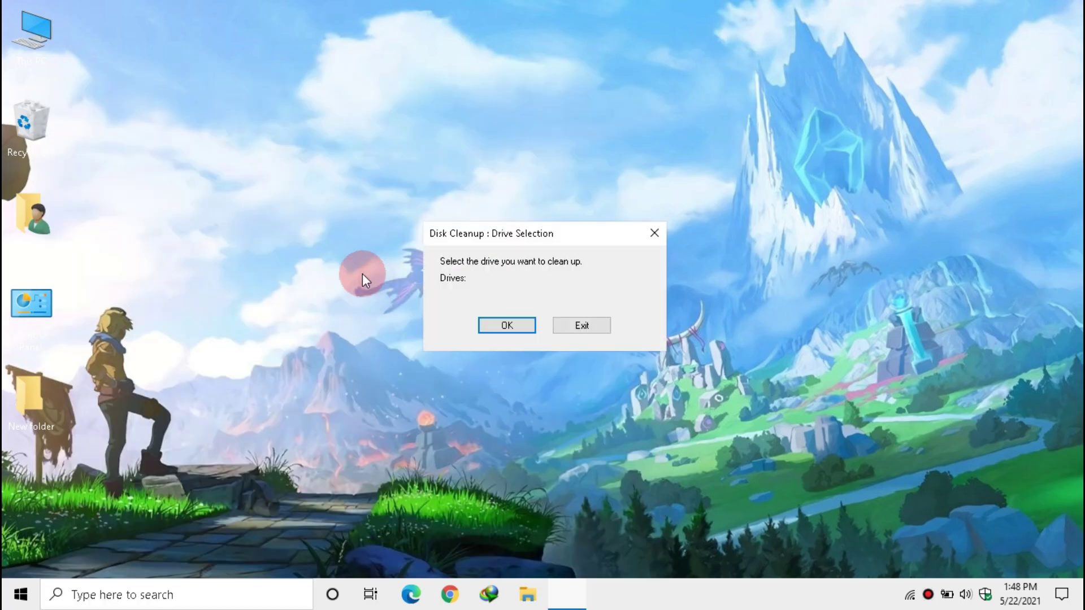
left_click(639, 297)
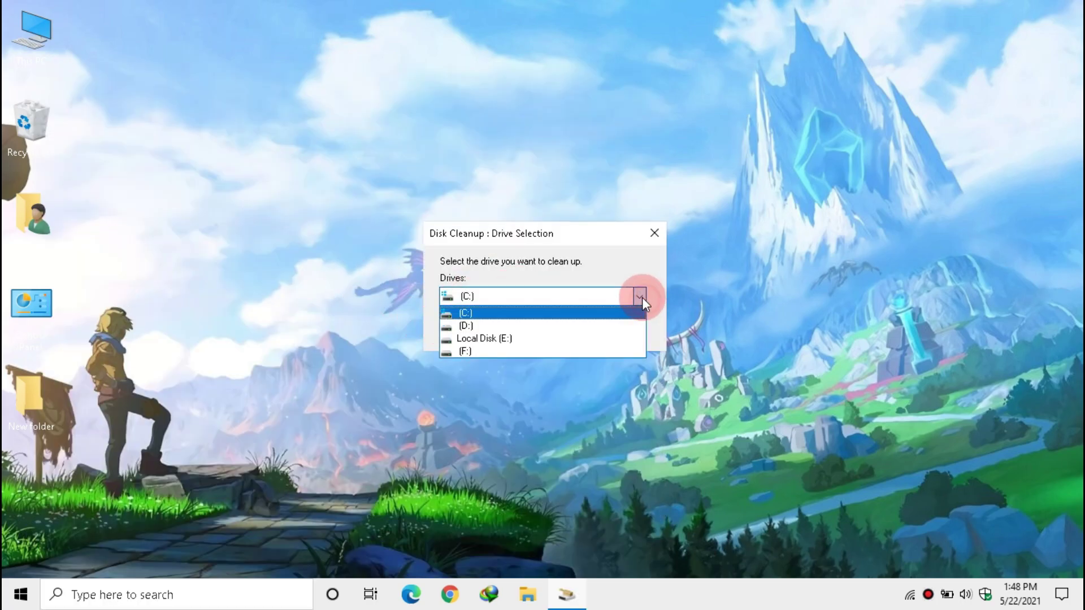
left_click(465, 297)
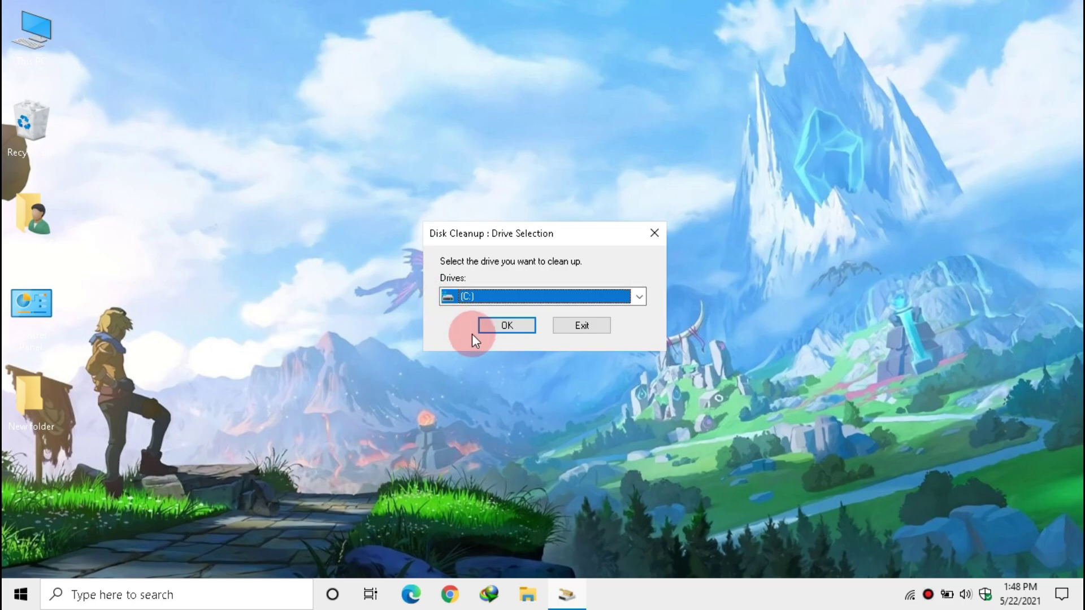
left_click(500, 328)
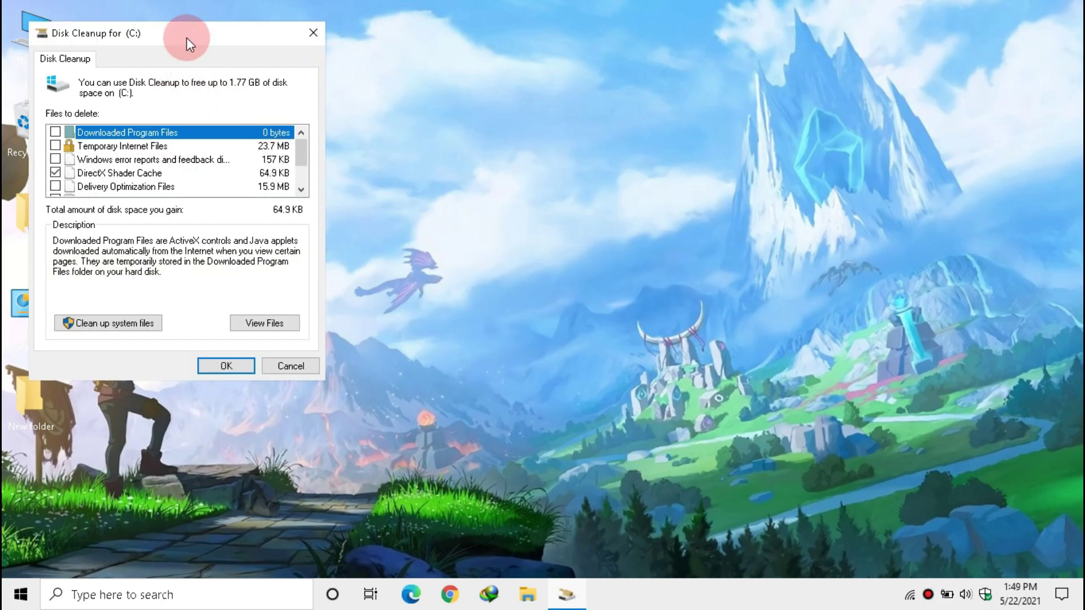
- Tick Thumbnails, Temporary files, Recycle Bin, Delivery Optimization Files and more, then request system-file cleanup
left_click_drag(186, 38, 499, 83)
left_click(368, 182)
left_click(369, 195)
left_click(368, 209)
scroll(372, 226, "down", 1)
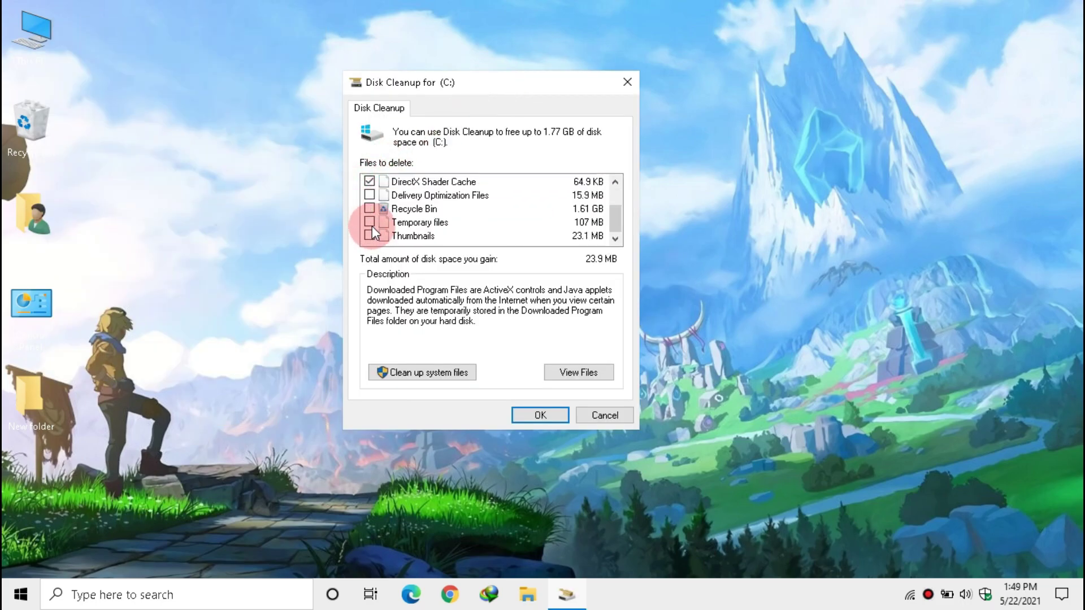
left_click(369, 236)
left_click(369, 222)
left_click(369, 208)
left_click(369, 195)
scroll(380, 208, "up", 1)
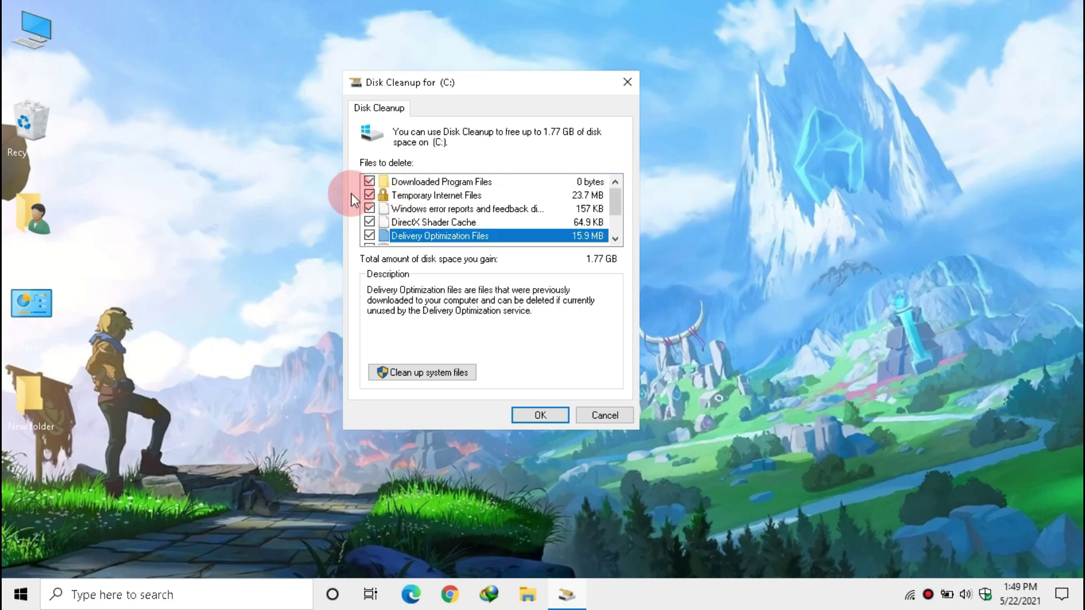
left_click(407, 373)
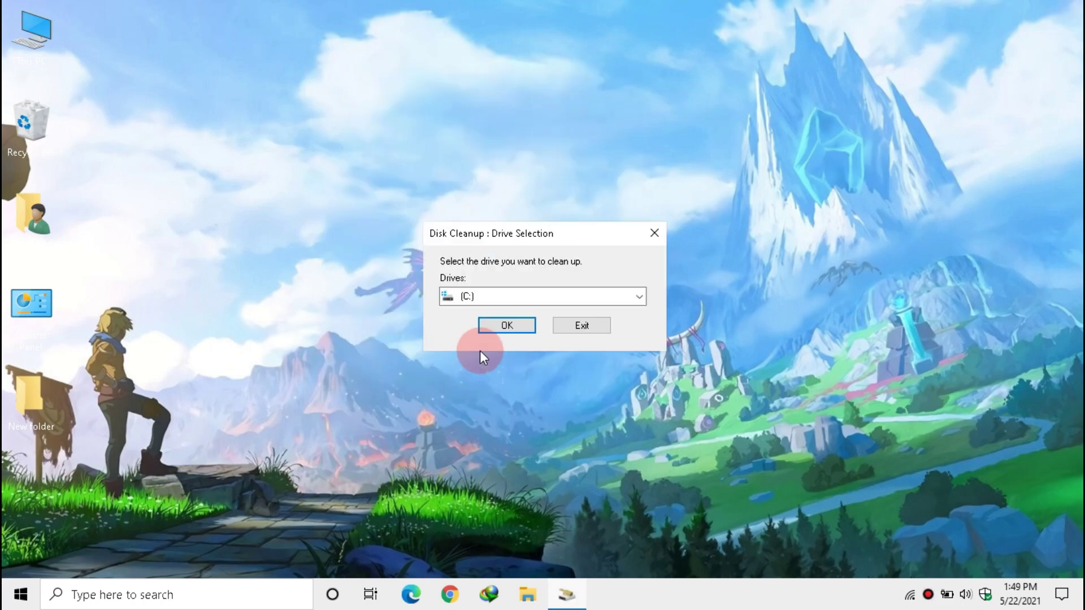
- Tick Windows Update Cleanup, Device driver packages, upgrade logs and other items for C:, then delete them
left_click(506, 326)
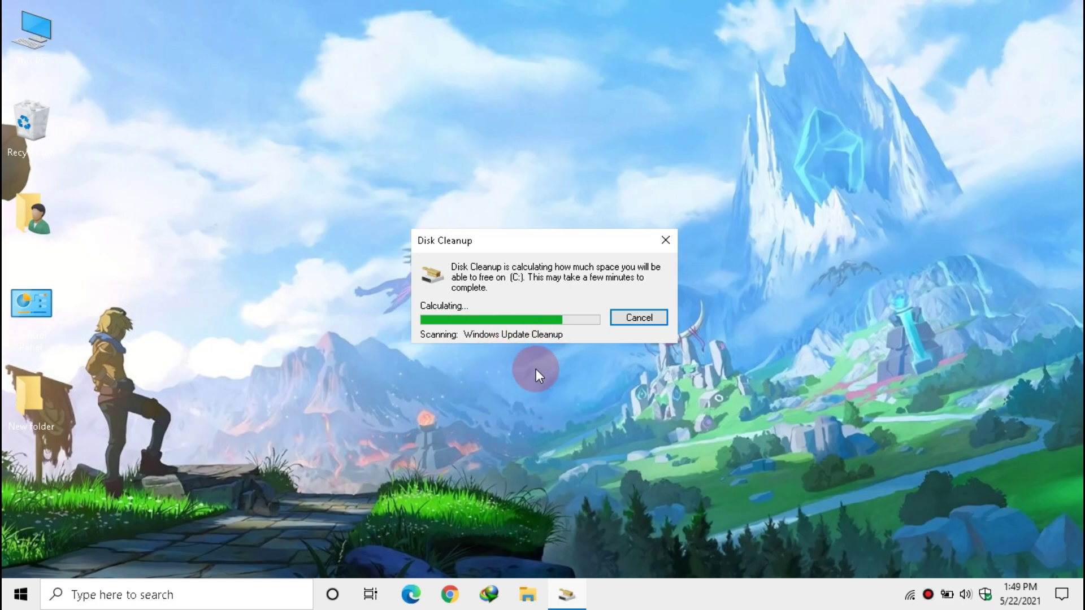
left_click_drag(261, 65, 523, 109)
left_click(338, 198)
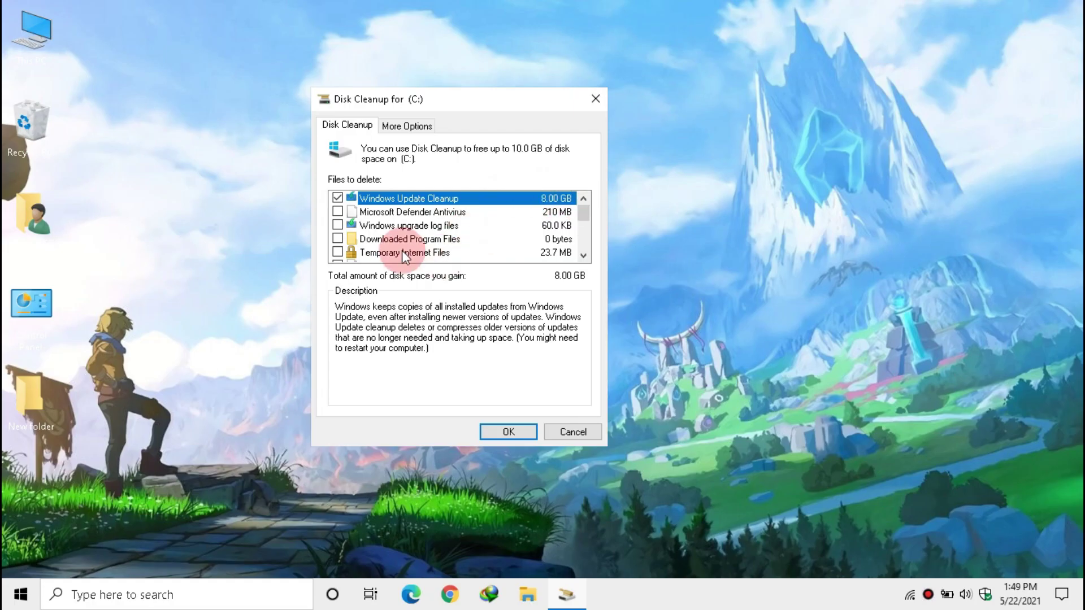
left_click(340, 225)
left_click(338, 252)
scroll(337, 252, "down", 3)
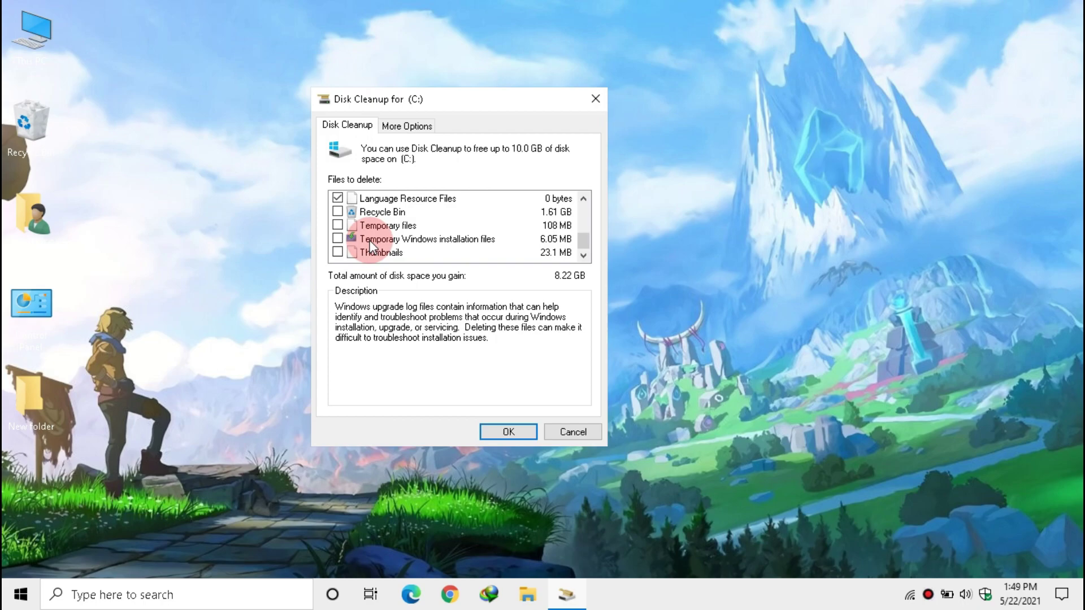
left_click(338, 252)
scroll(353, 222, "up", 1)
left_click(337, 225)
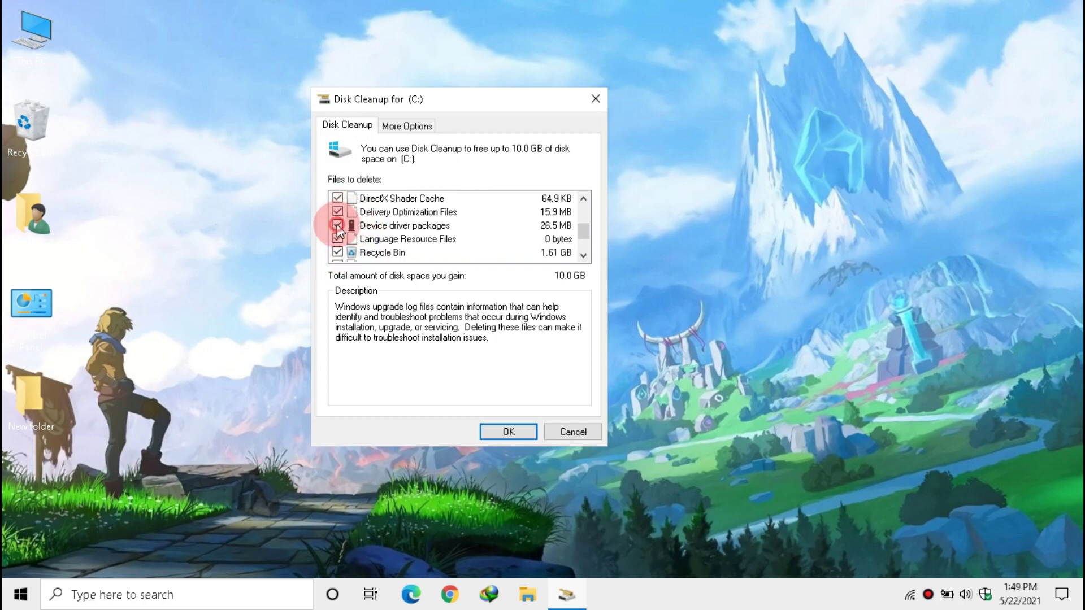
scroll(386, 212, "up", 2)
left_click(338, 276)
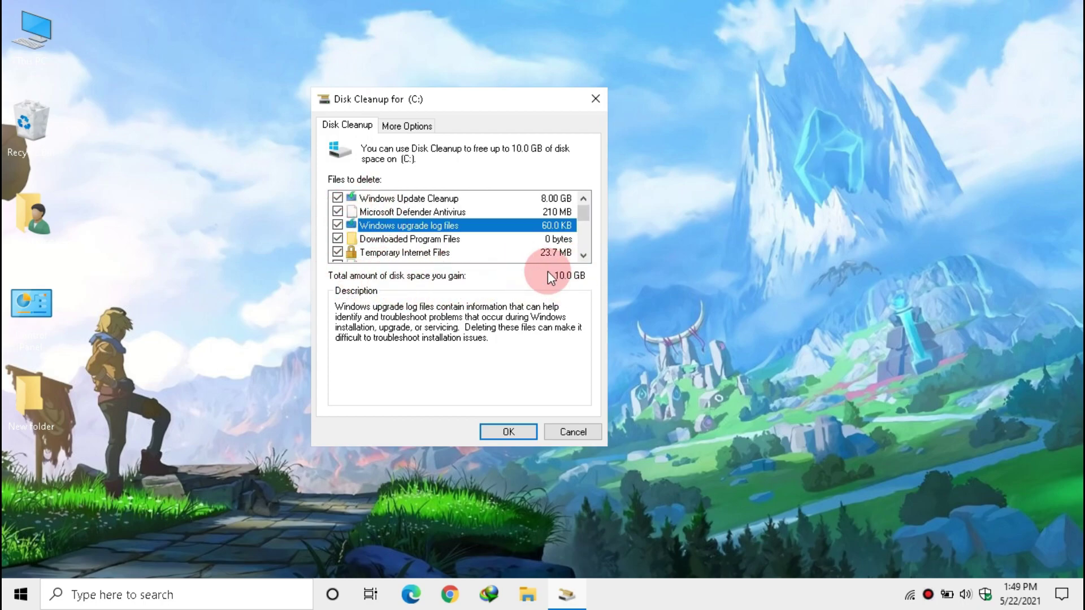
left_click(509, 431)
left_click(577, 306)
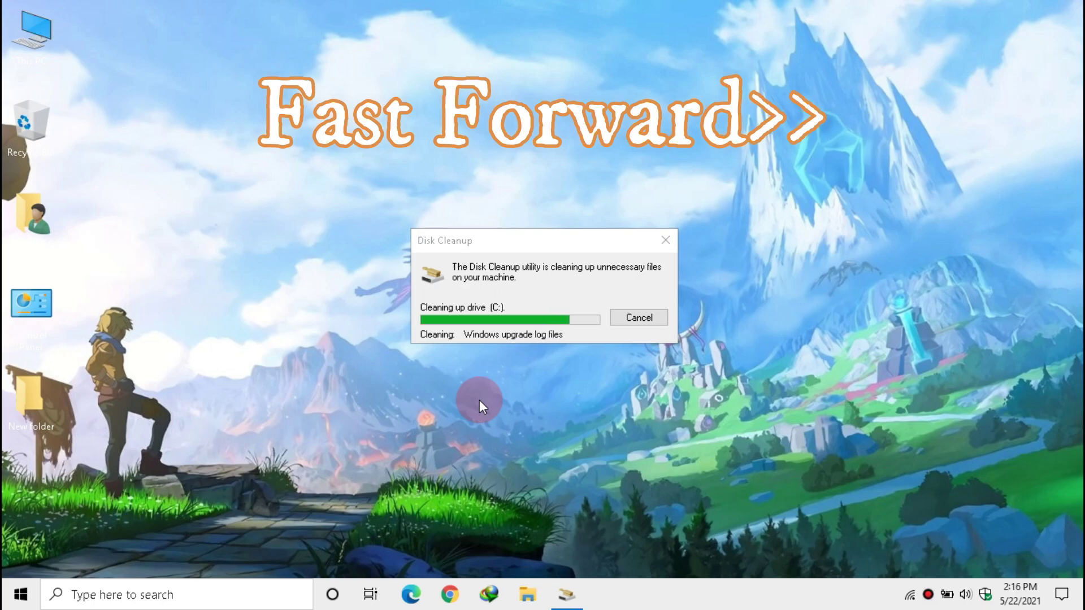
- Open Control Panel in large-icon view, go to Power Options, and select High performance
left_click(21, 594)
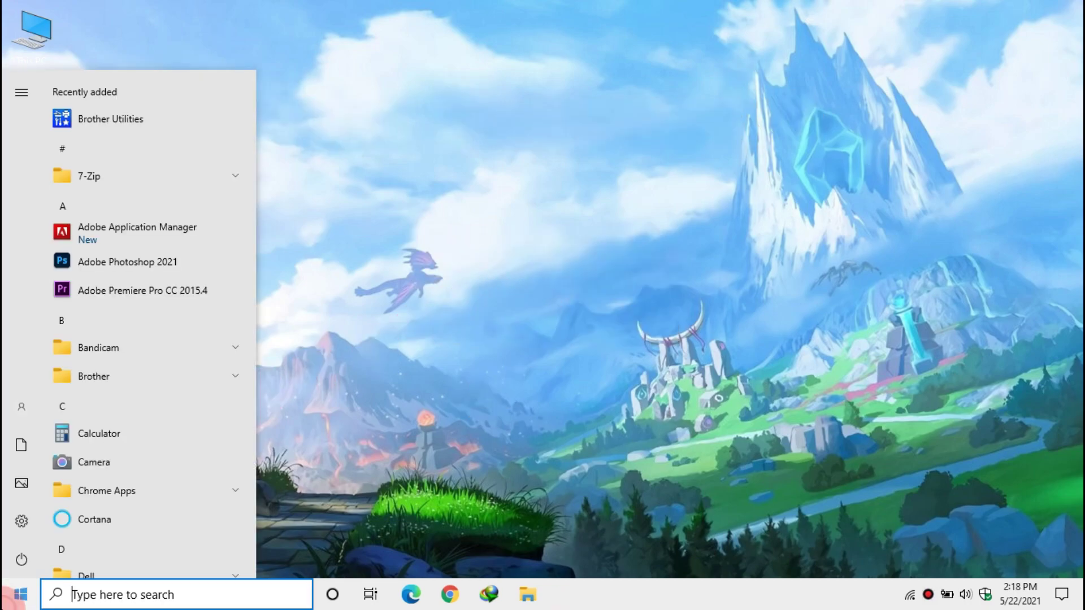
type("control panel")
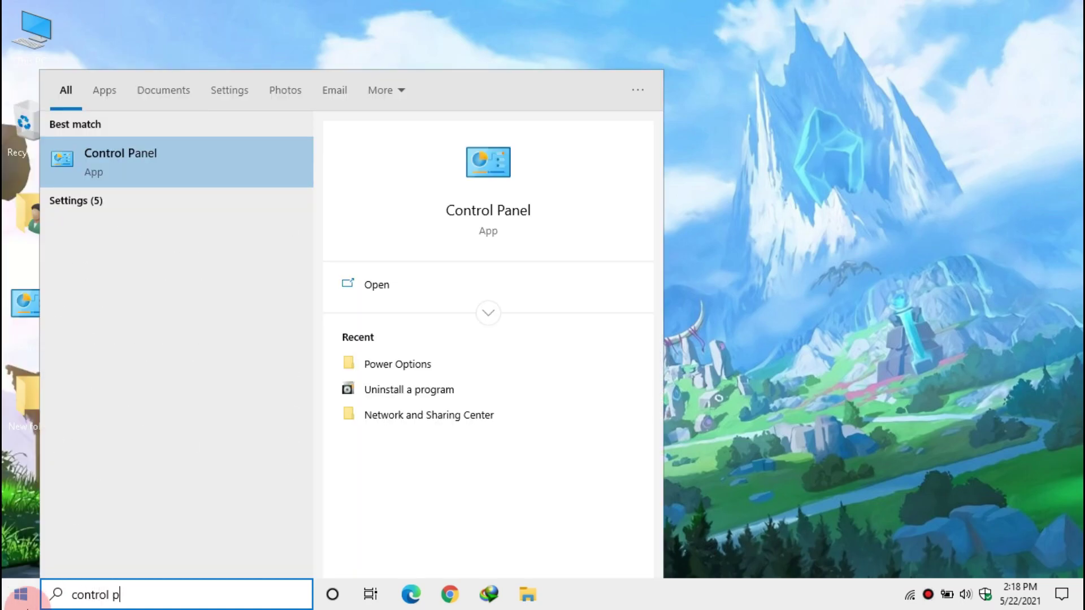
left_click(351, 283)
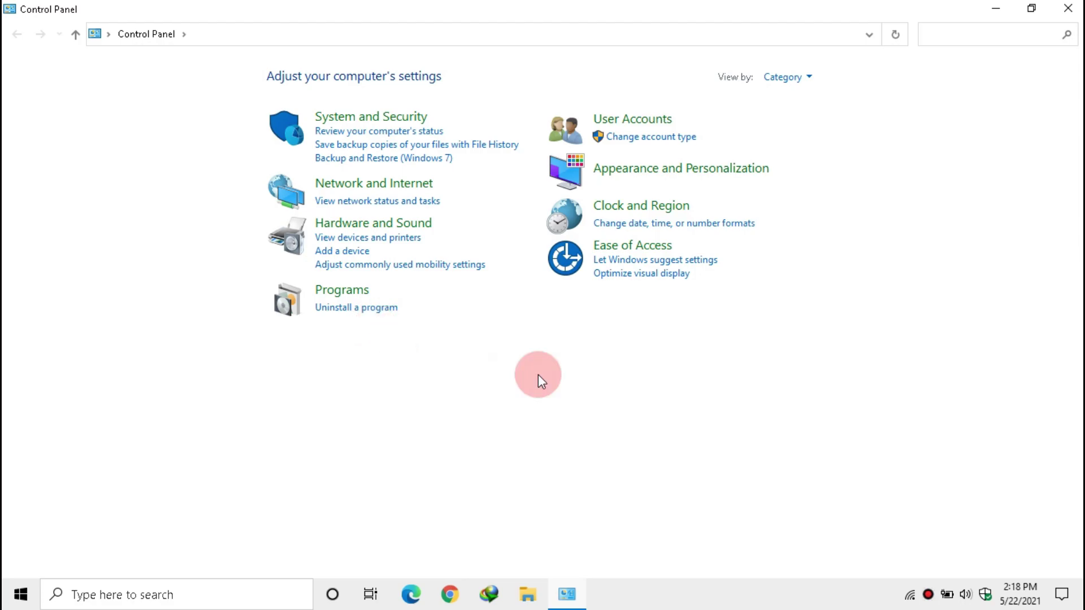
left_click(772, 77)
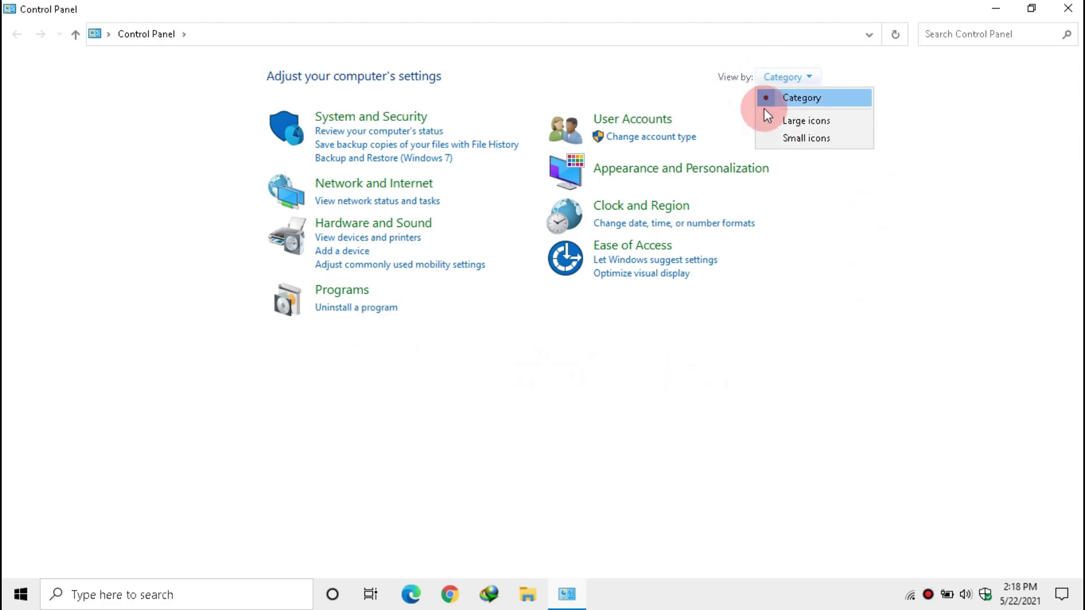
left_click(815, 121)
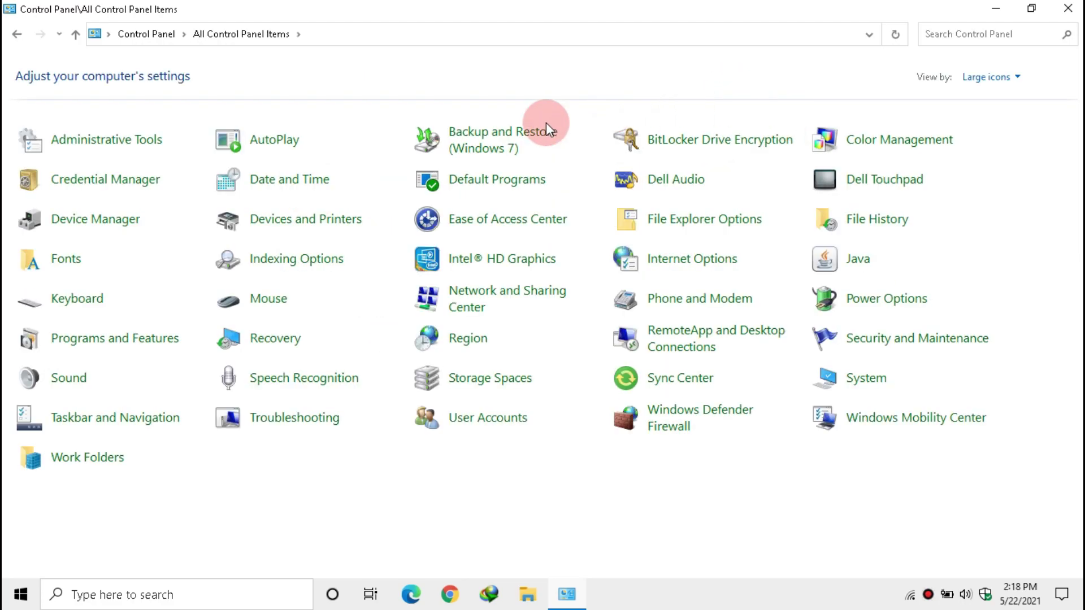
left_click(874, 301)
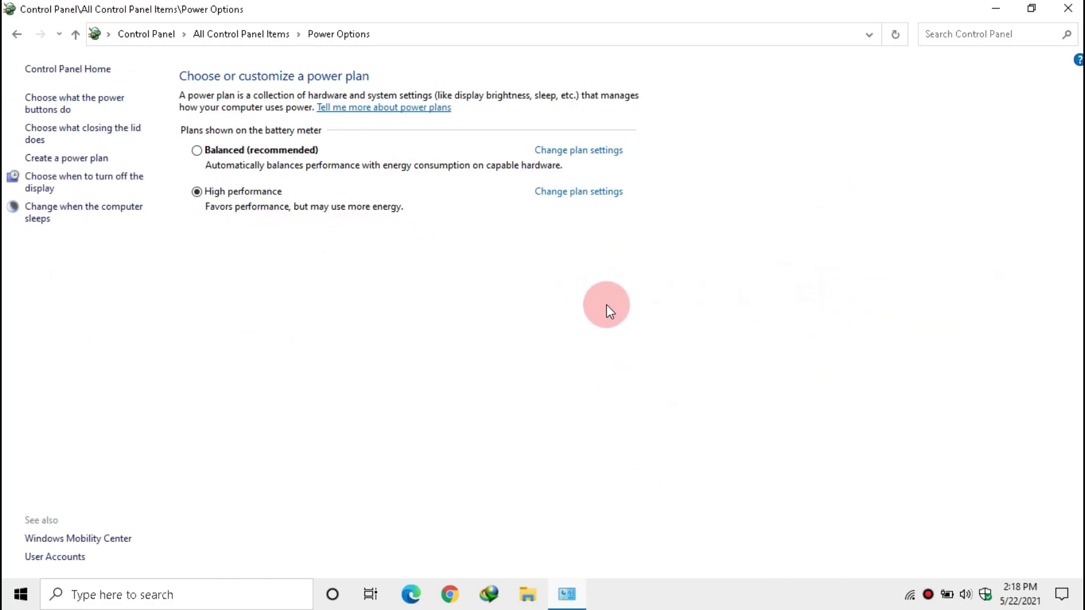
left_click(196, 192)
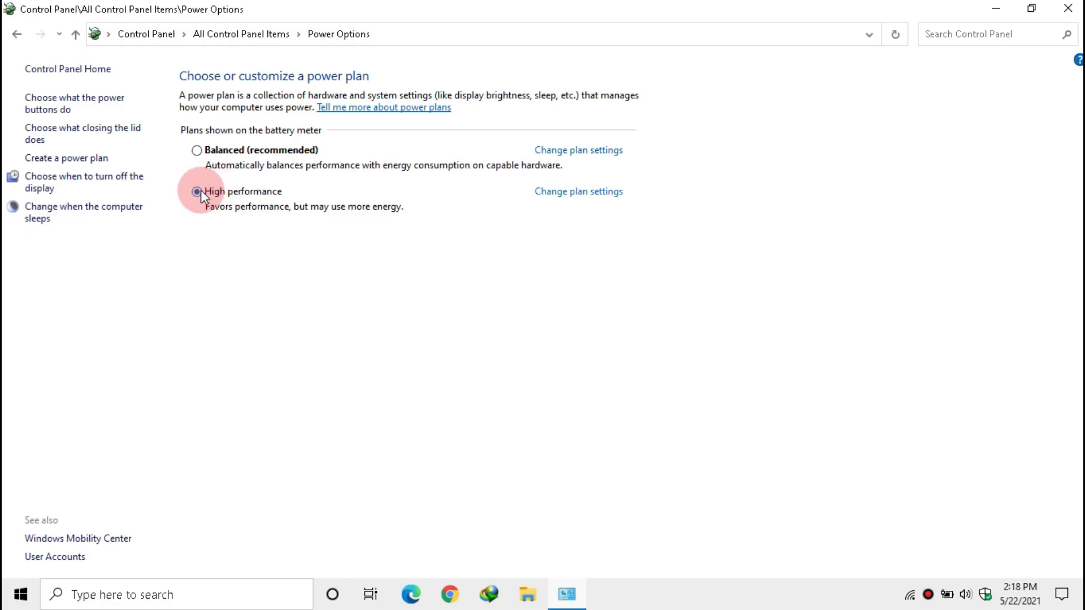
- Set High performance's 'Turn off the display' to Never on battery and plugged in
left_click(551, 193)
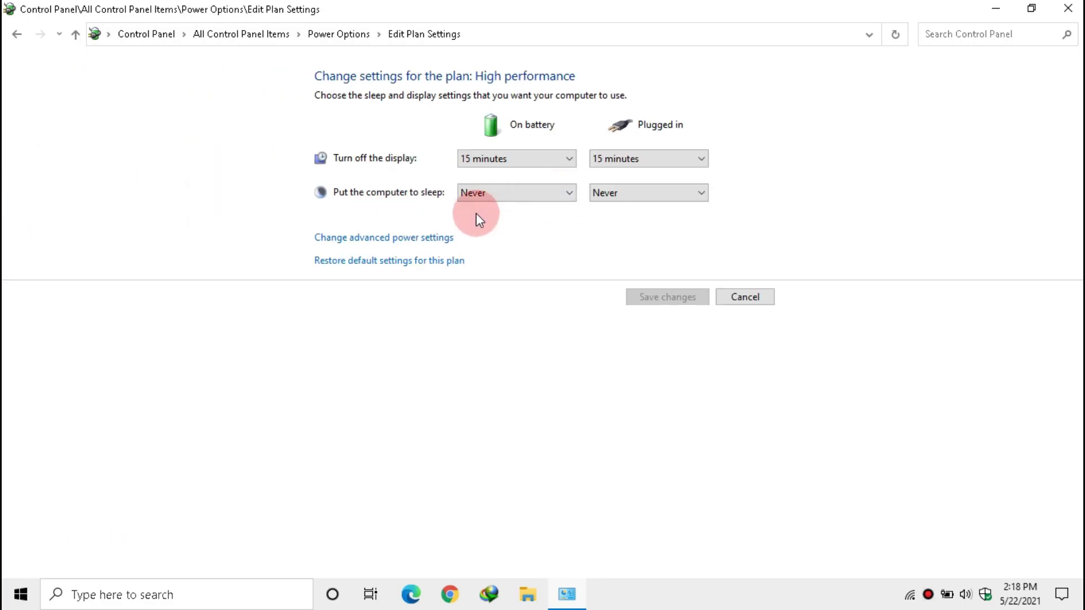
left_click(470, 160)
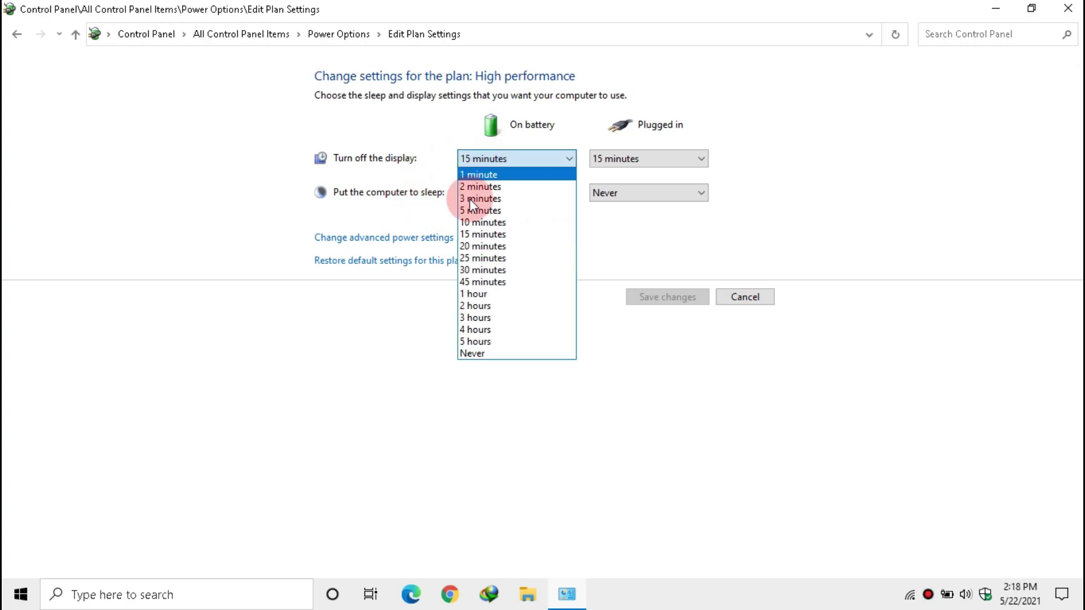
left_click(497, 354)
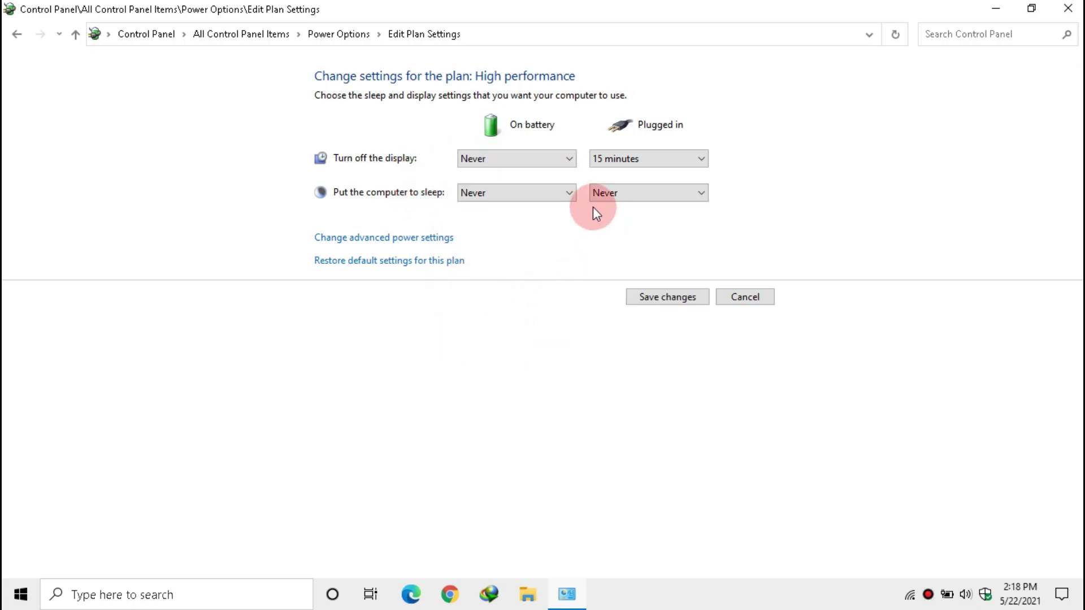
left_click(613, 158)
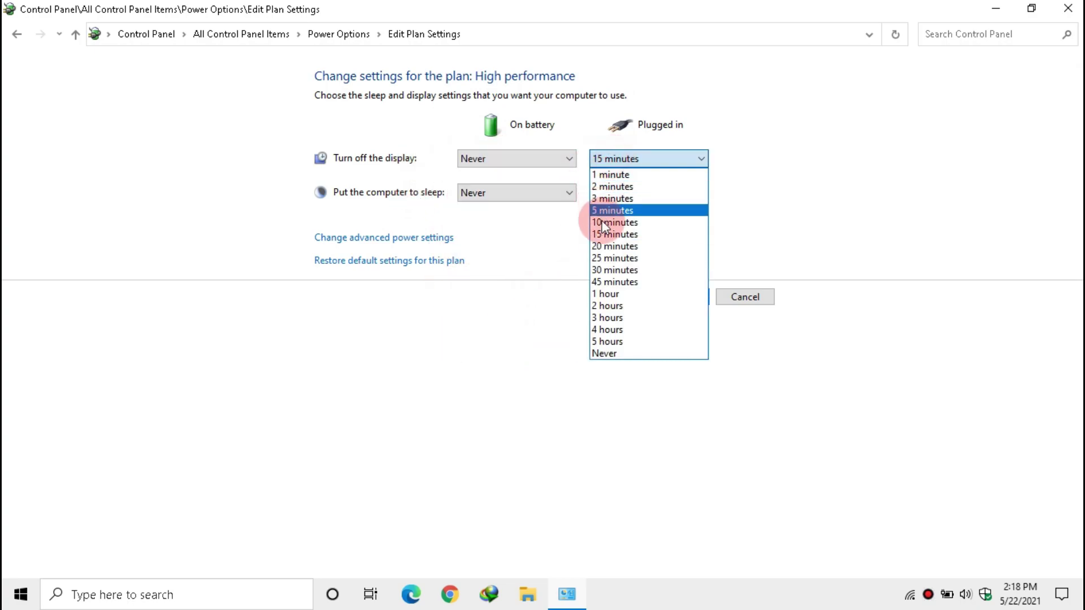
left_click(613, 353)
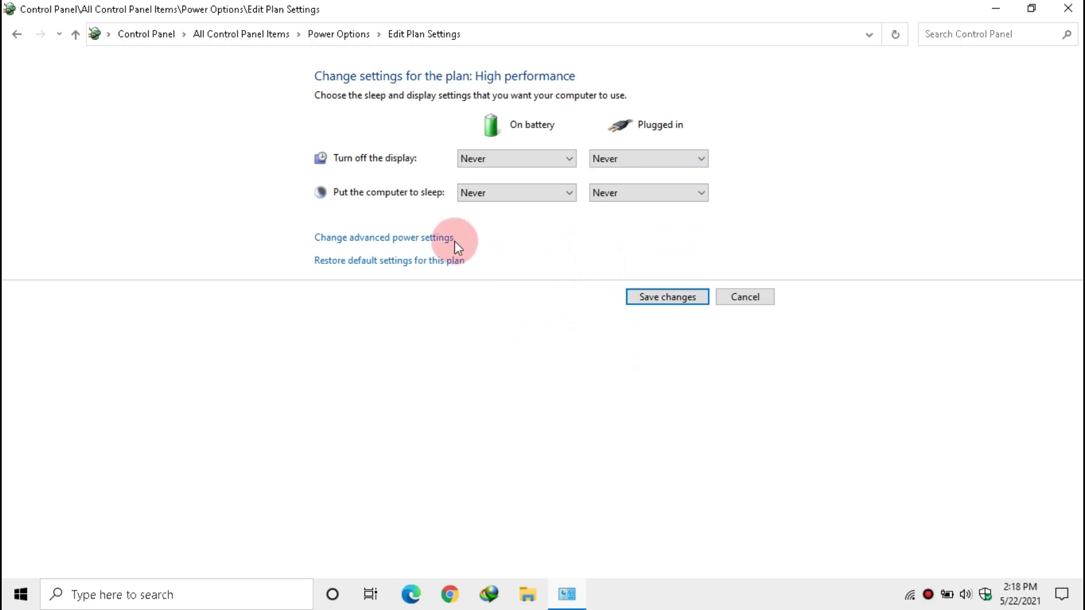
- Set the High performance plan's on-battery hard disk turn-off time to 0 (Never)
left_click(390, 238)
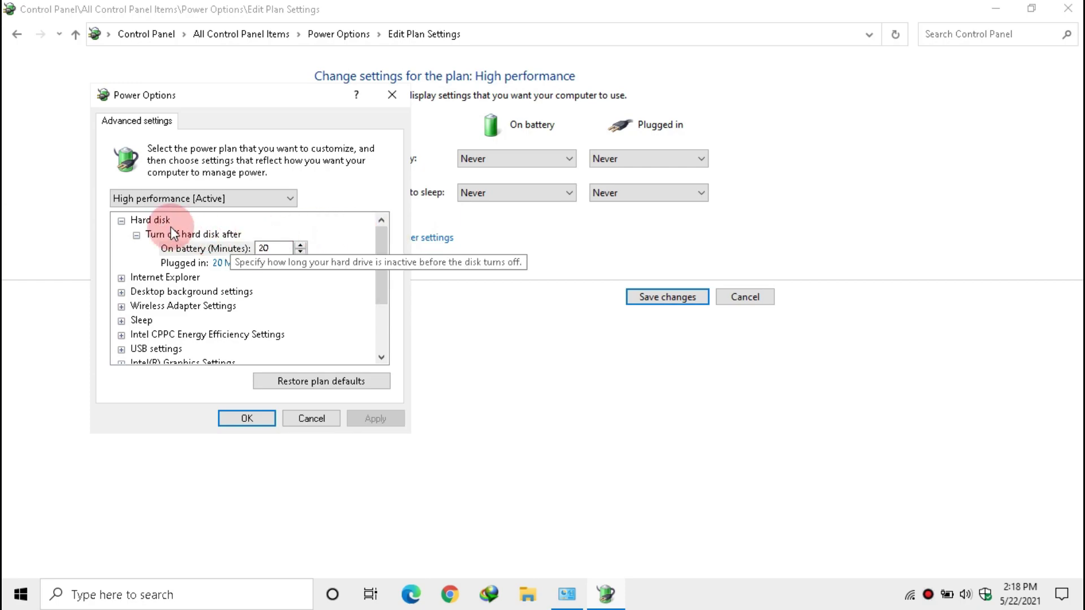
left_click(121, 221)
left_click(122, 221)
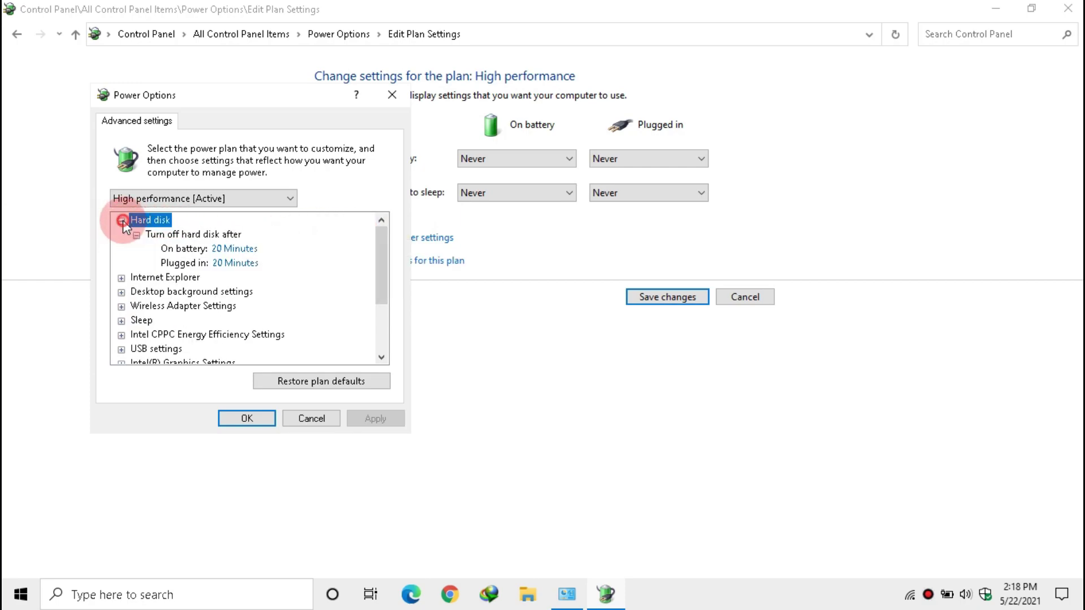
left_click(172, 238)
left_click(243, 249)
left_click(270, 248)
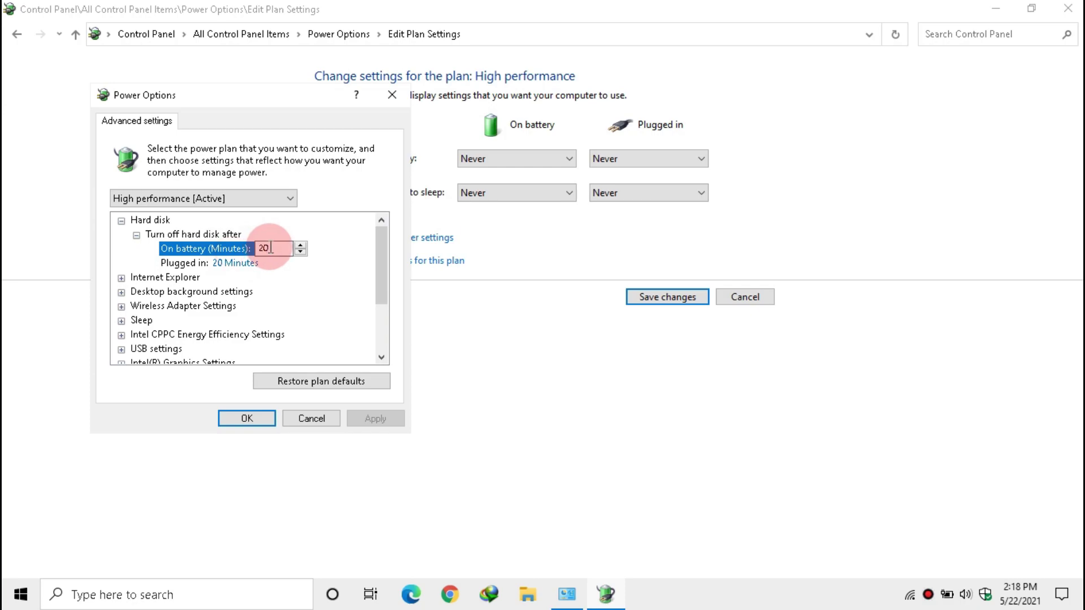
left_click(225, 236)
type("0")
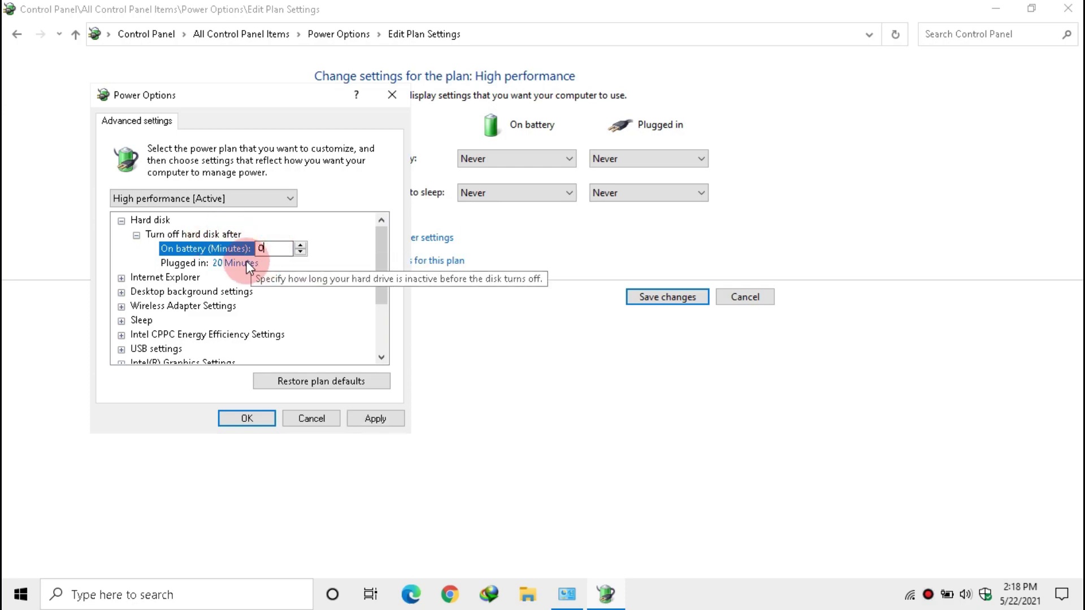
- Set the plugged-in hard disk turn-off to Never, apply, and save the plan changes
left_click(244, 262)
left_click(270, 262)
left_click(218, 264)
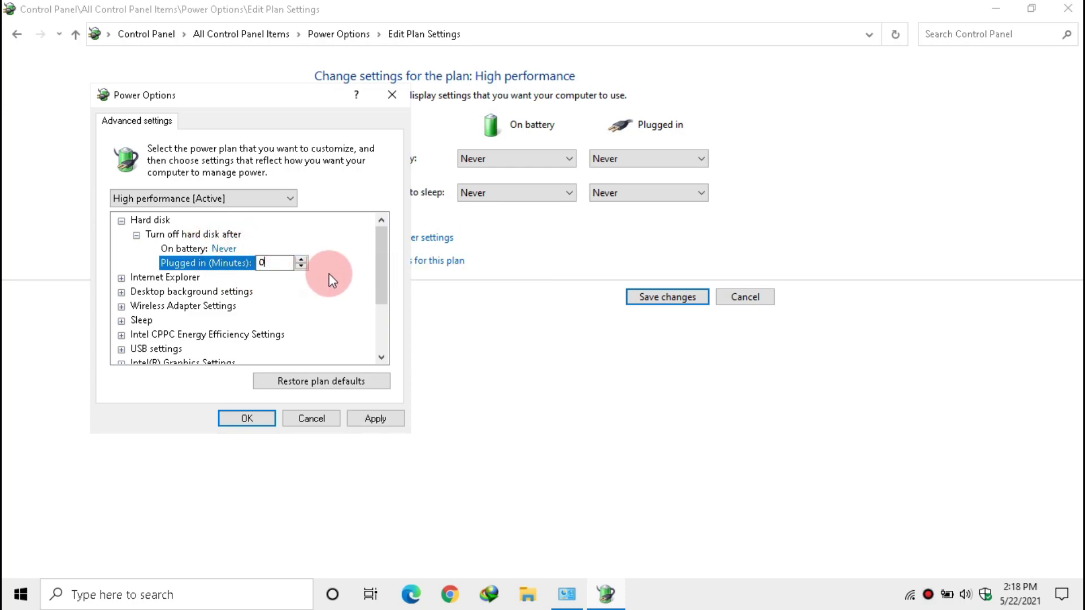
left_click(370, 419)
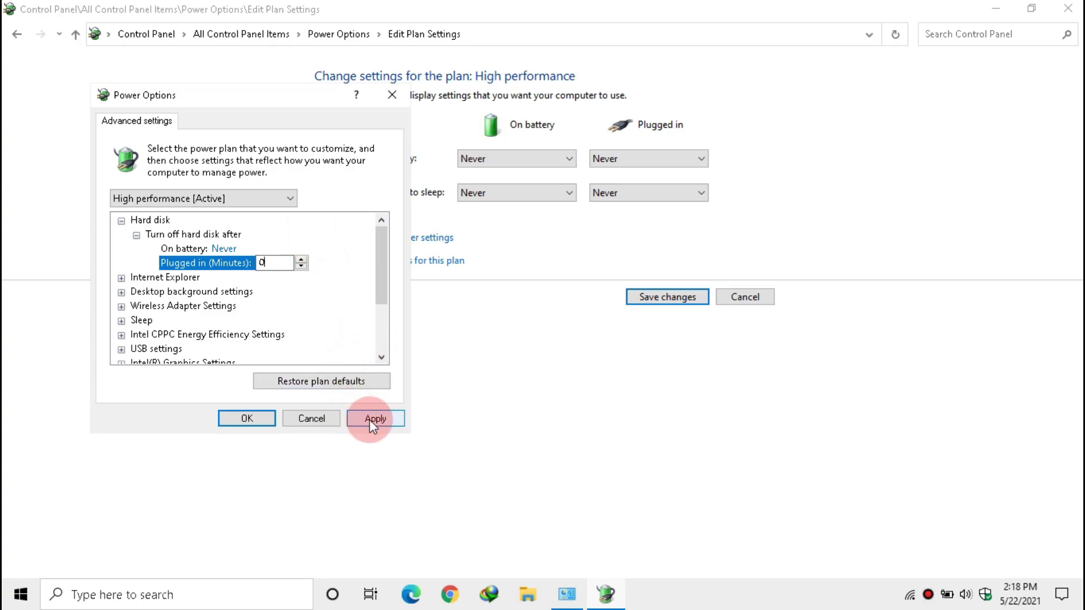
left_click(266, 421)
left_click(661, 295)
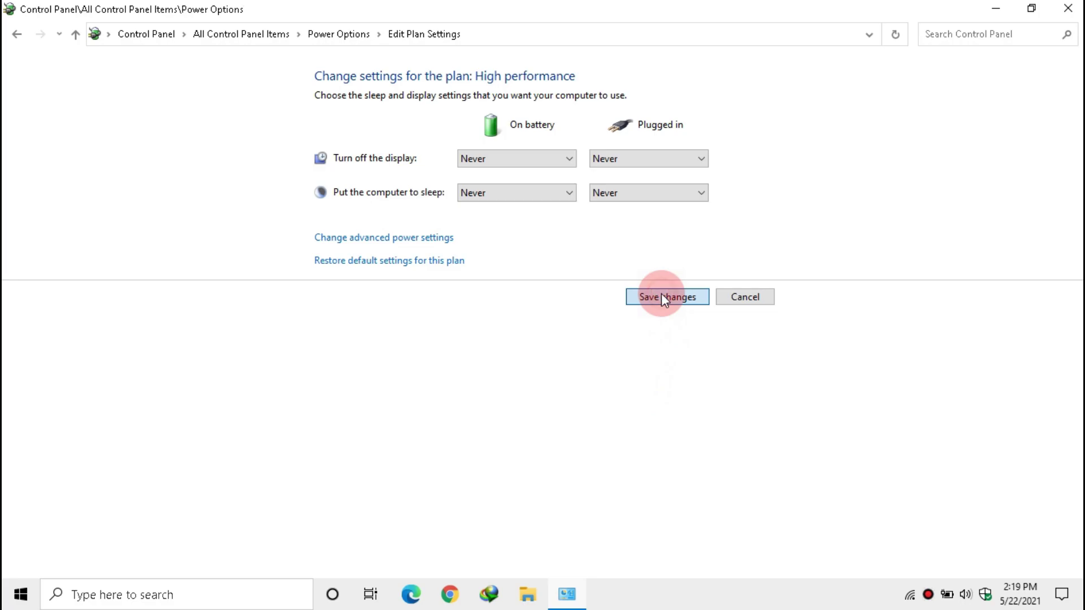
- Close Power Options and open the Properties of Local Disk (C:) from This PC
left_click(1068, 8)
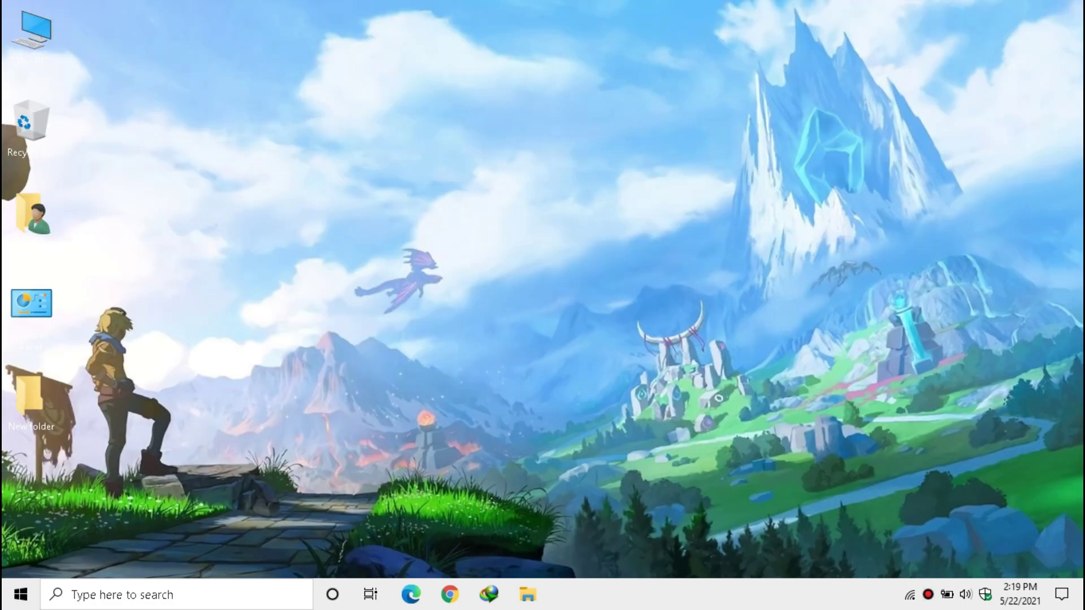
double_click(53, 66)
left_click(441, 305)
left_click(837, 305)
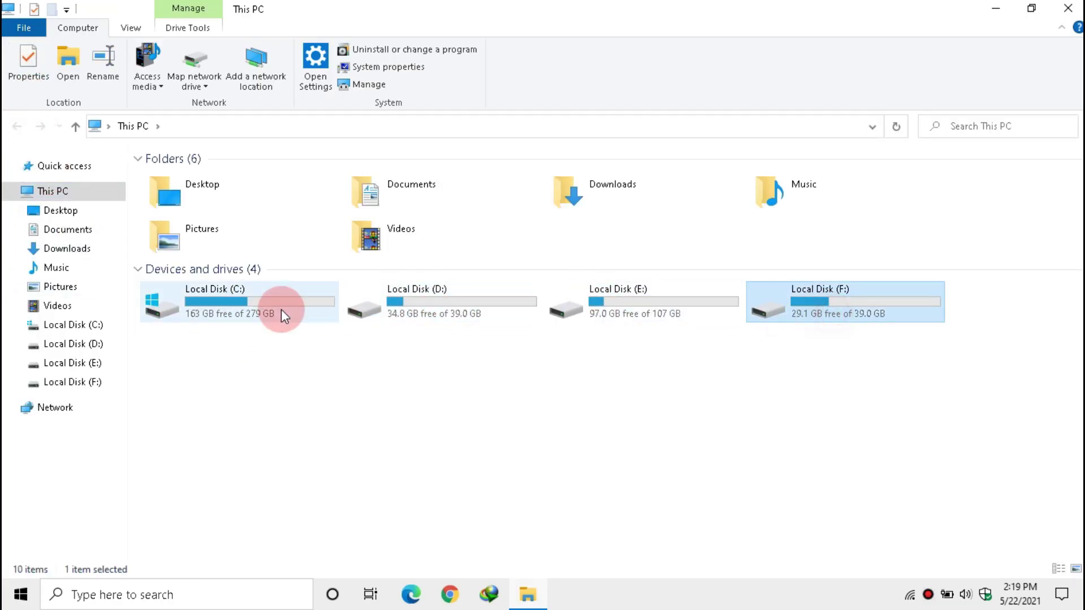
left_click(284, 316)
right_click(243, 314)
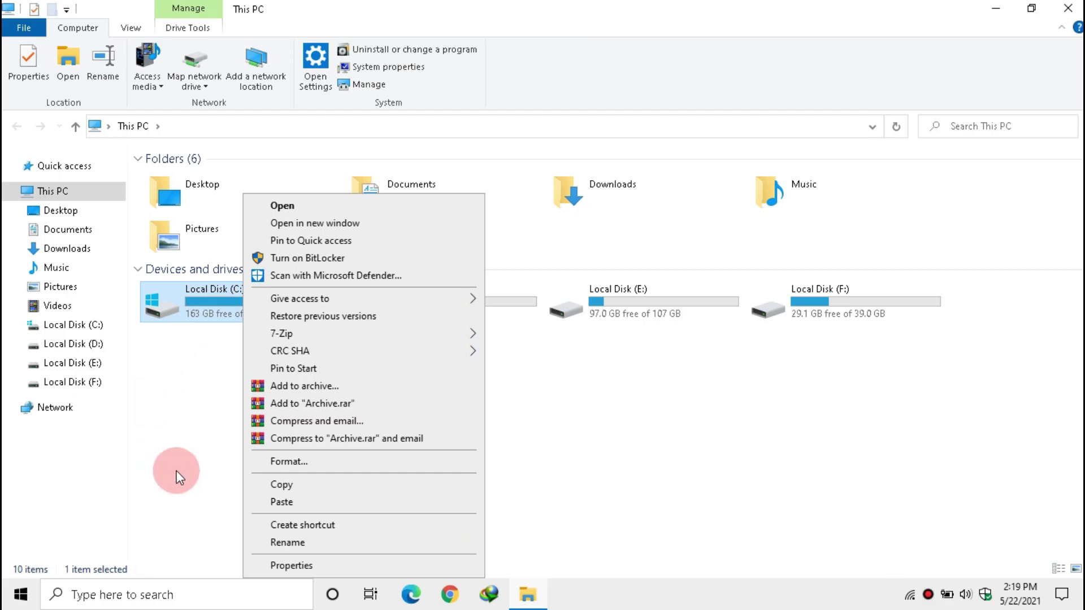
left_click(283, 564)
- Scan drive C: for errors, then schedule a drive repair for the next restart
left_click(352, 228)
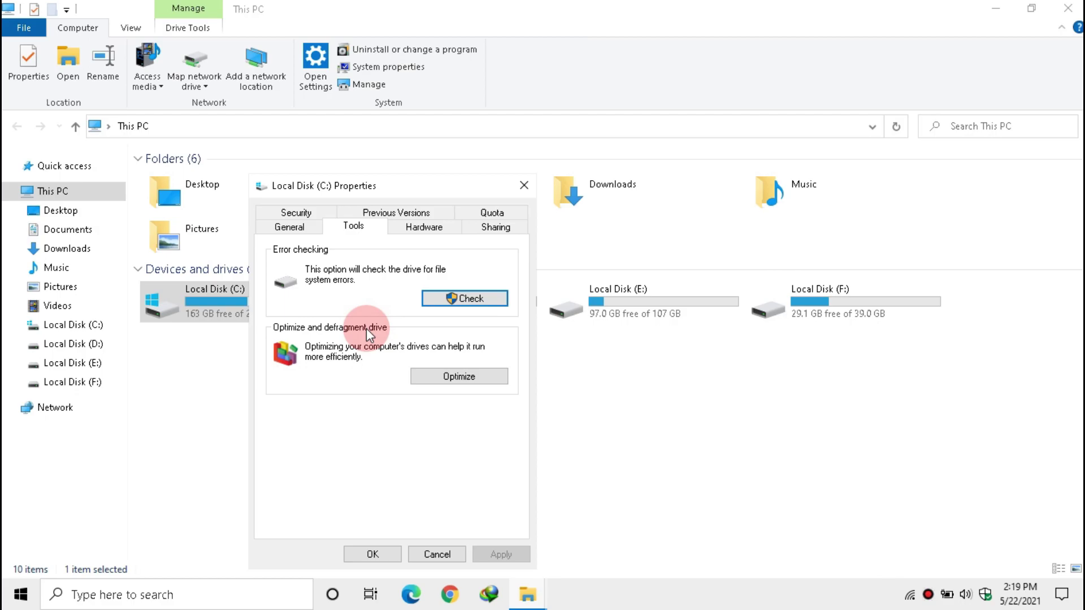
left_click(432, 299)
left_click(453, 287)
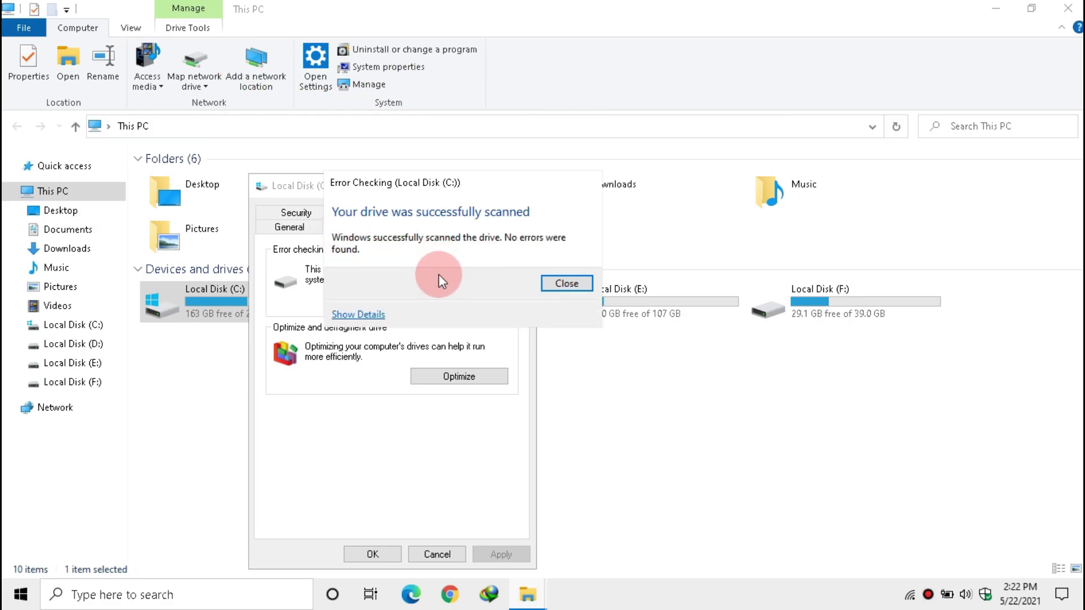
left_click(562, 282)
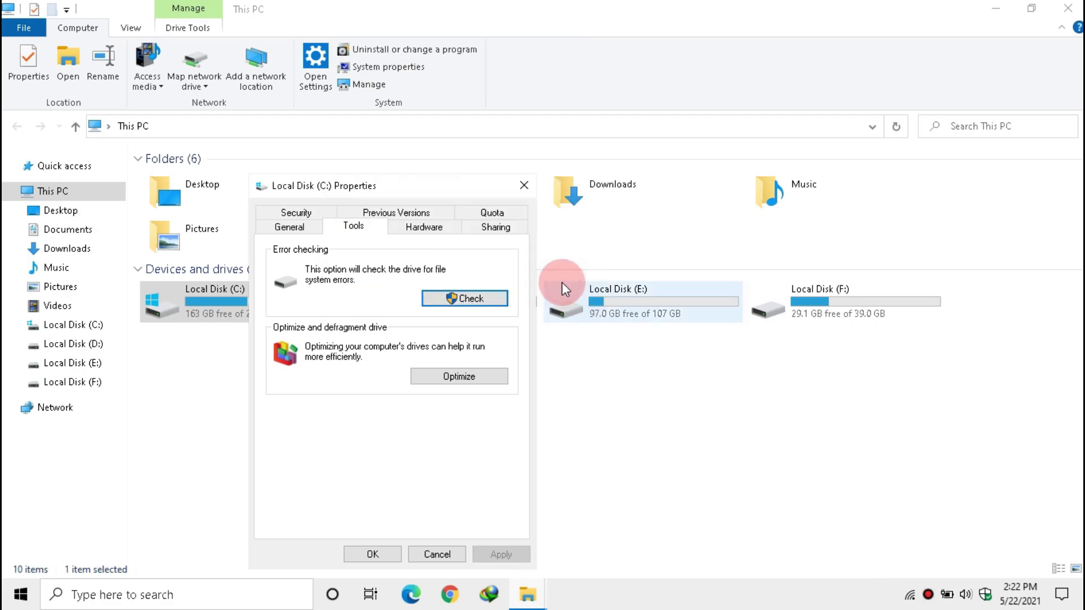
left_click(465, 299)
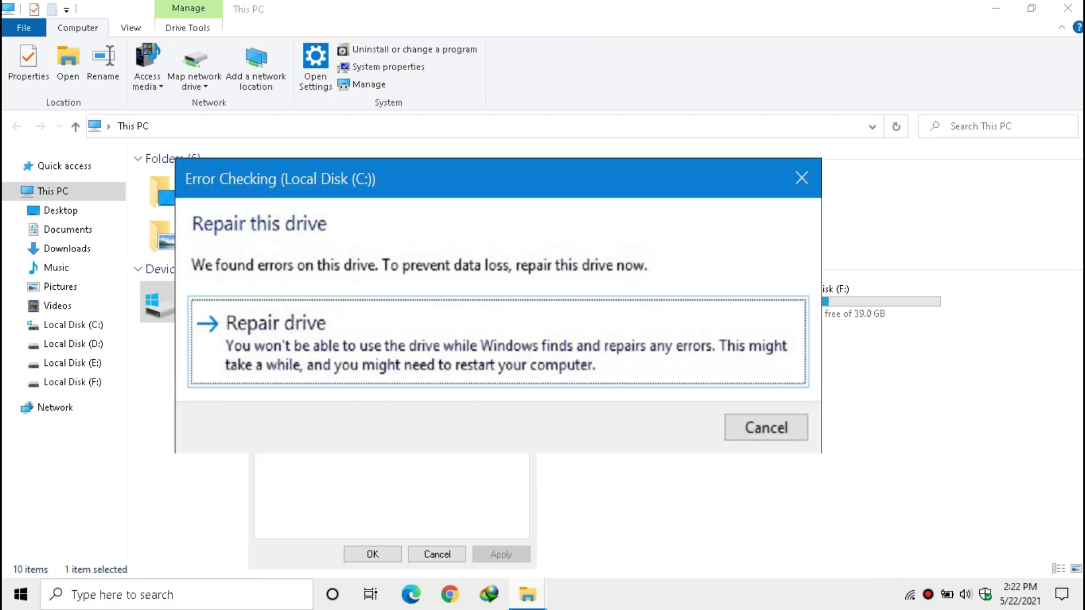
left_click(657, 360)
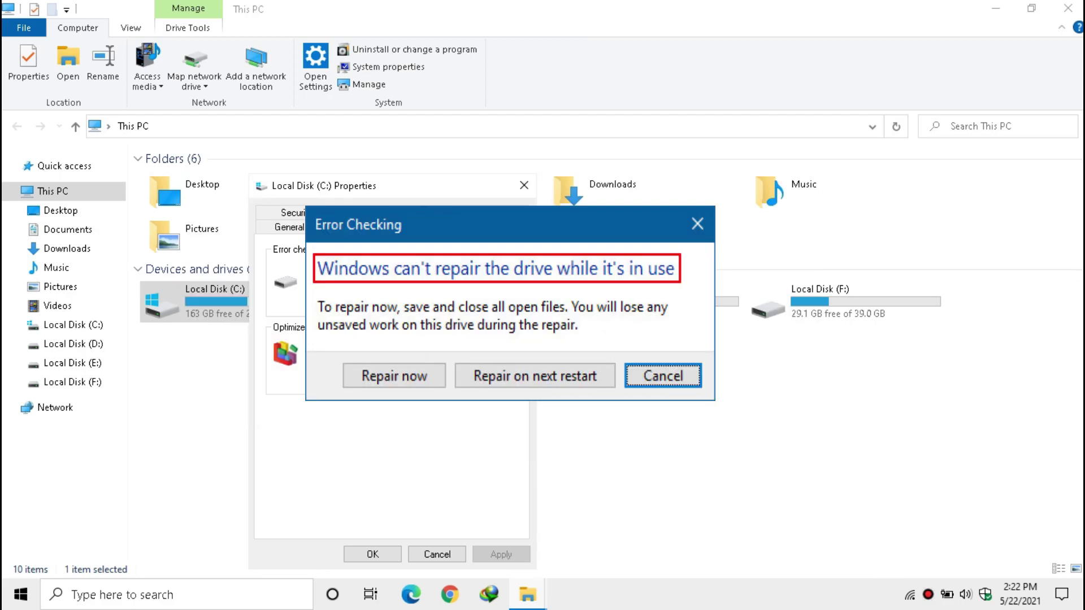
left_click(558, 380)
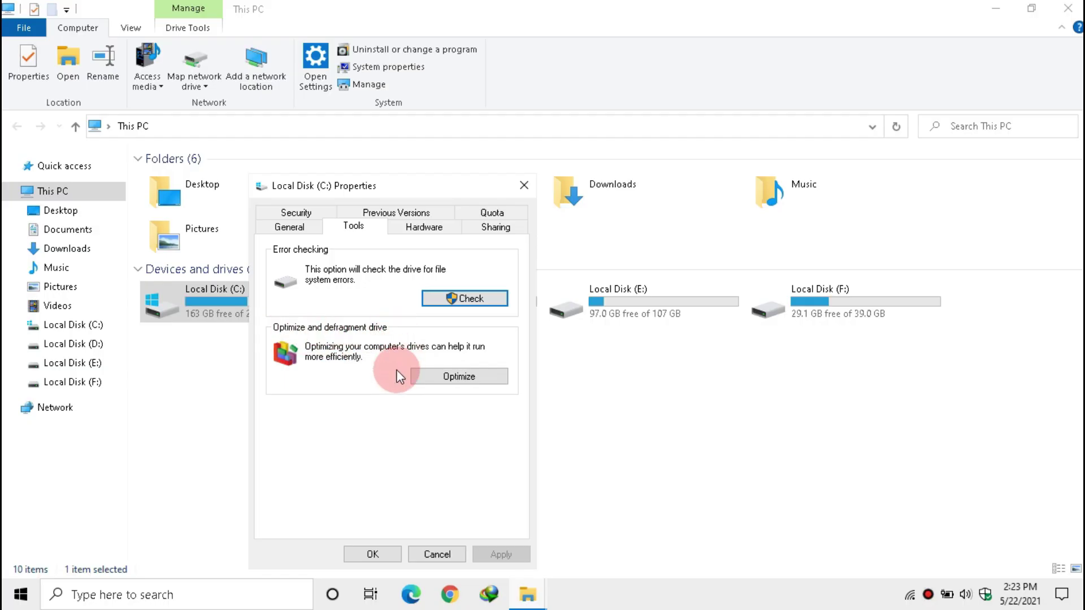
- Analyze drives C:, D:, E: and F: in Optimize Drives until all read OK, then close it
left_click(452, 381)
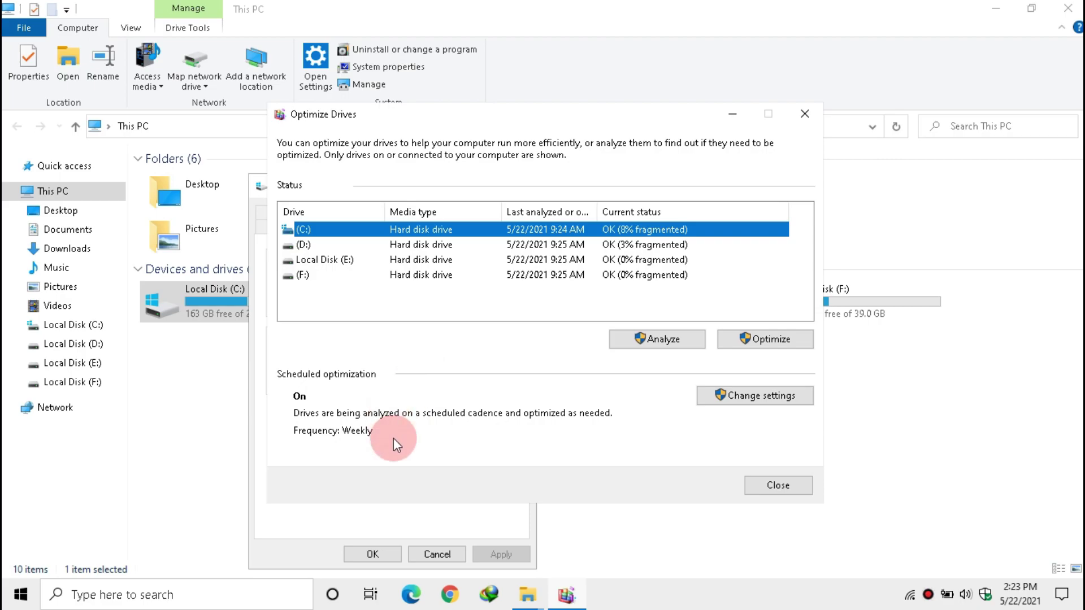
left_click(650, 342)
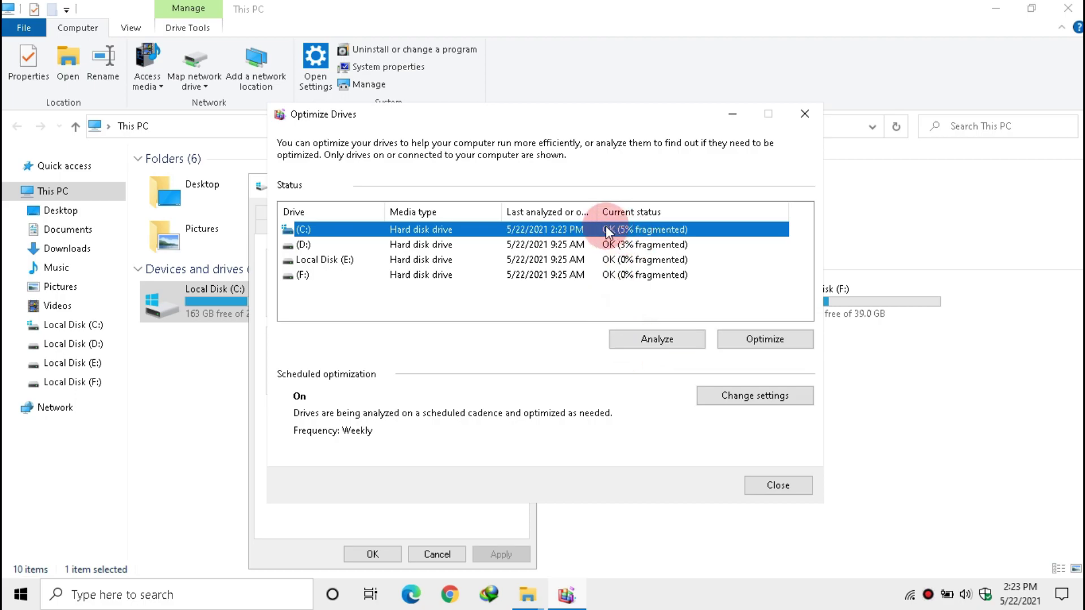
left_click(618, 241)
left_click(643, 337)
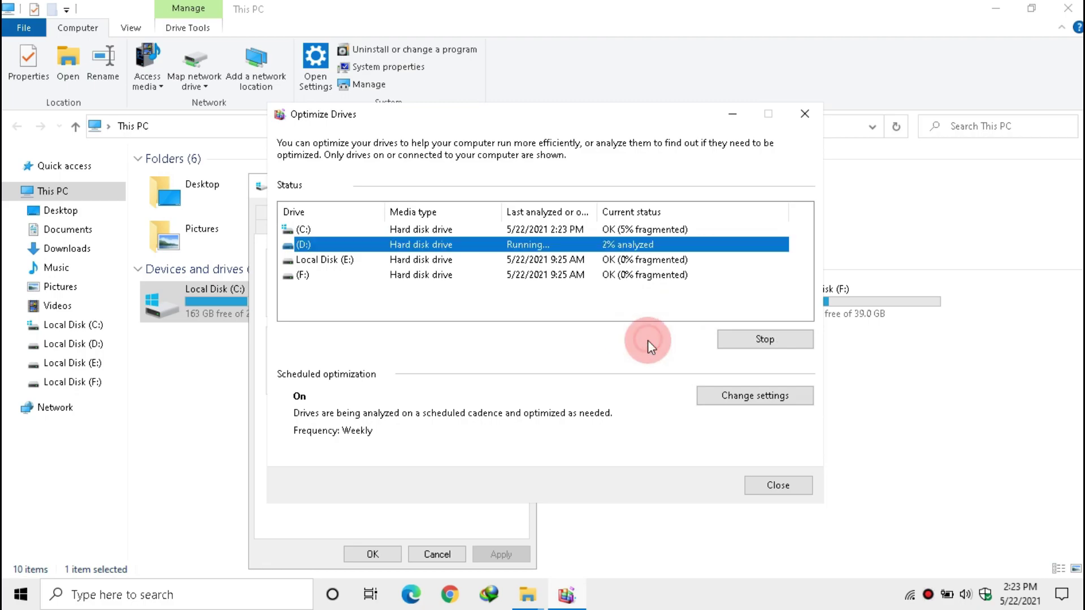
left_click(605, 261)
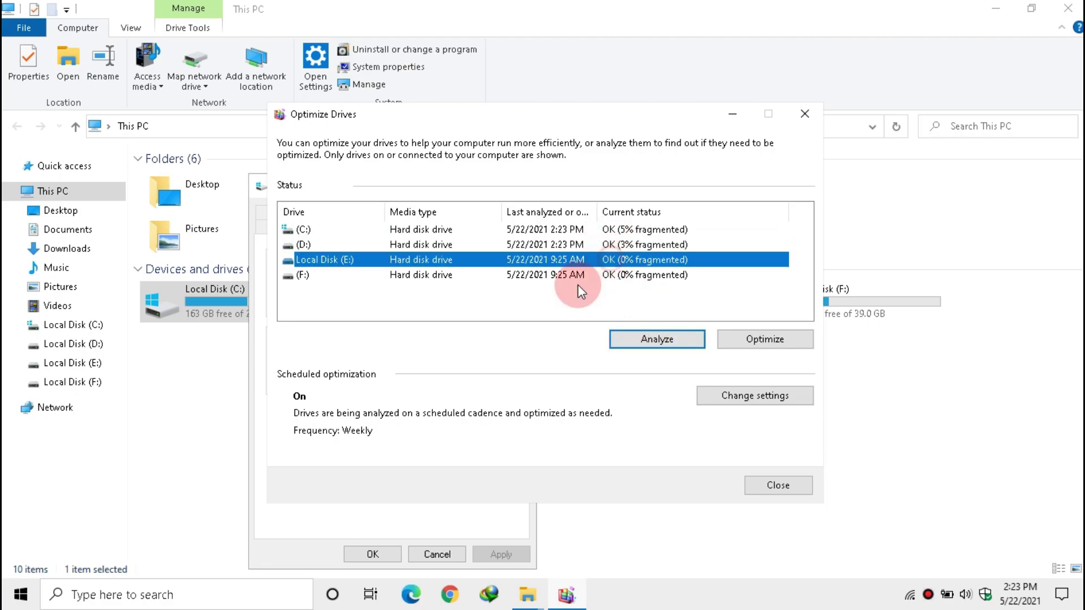
left_click(642, 336)
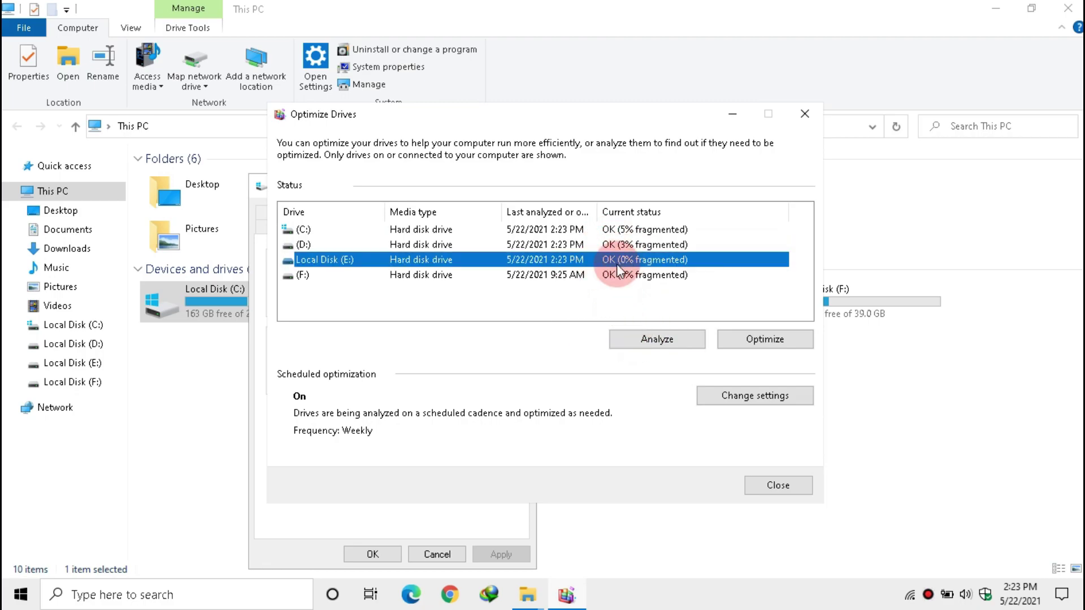
left_click(605, 275)
left_click(642, 336)
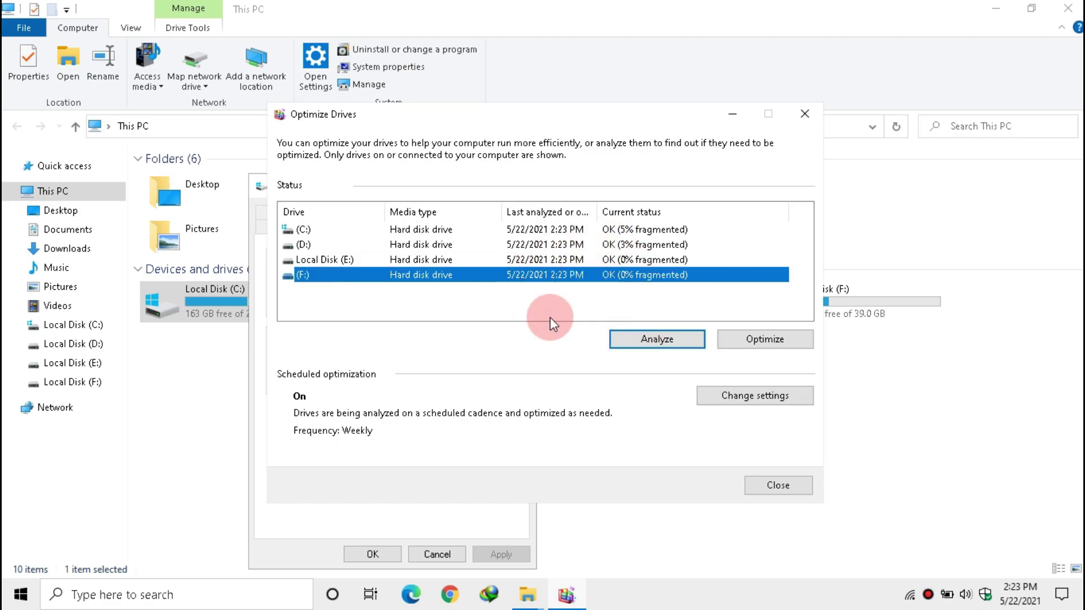
left_click(564, 230)
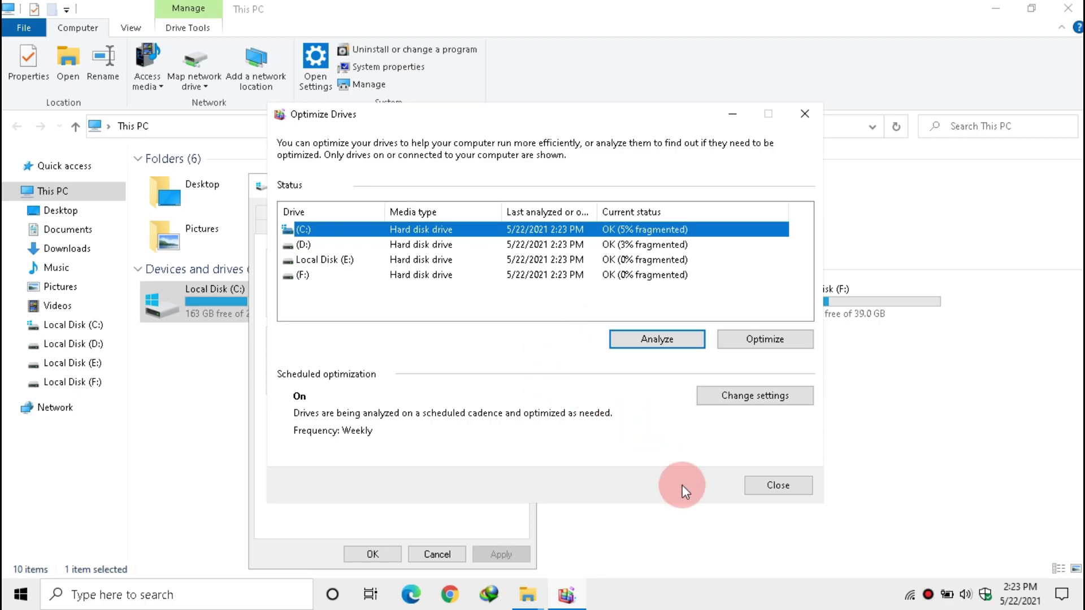
key("Escape")
- Close the drive Properties and This PC, then launch Microsoft Store via a 'microsoft store' Start search
left_click(373, 554)
left_click(1068, 8)
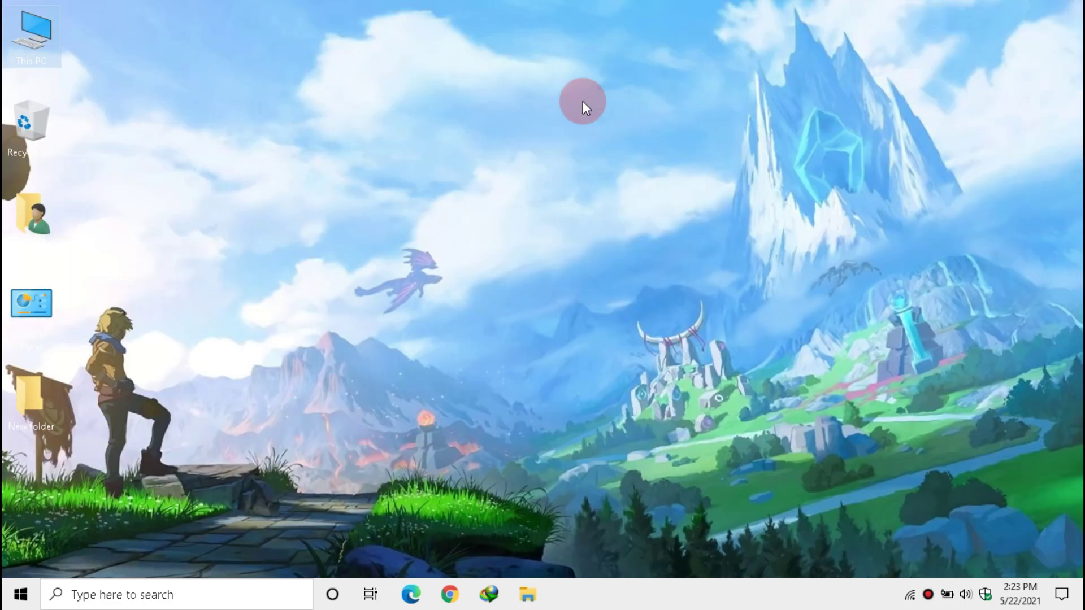
left_click(13, 596)
type("m")
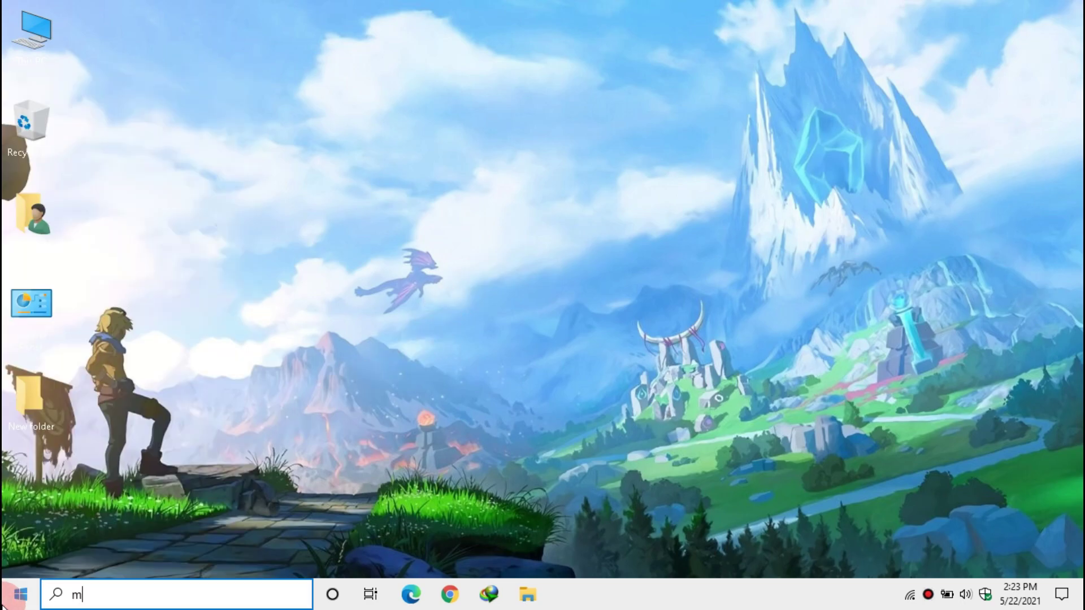
type("icrosoft store")
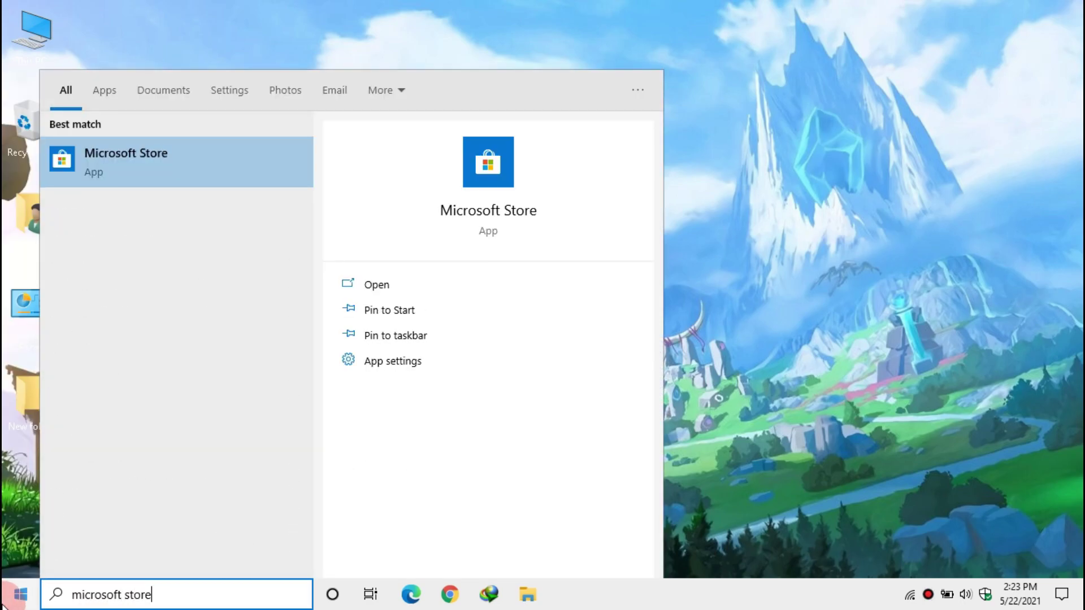
left_click(157, 172)
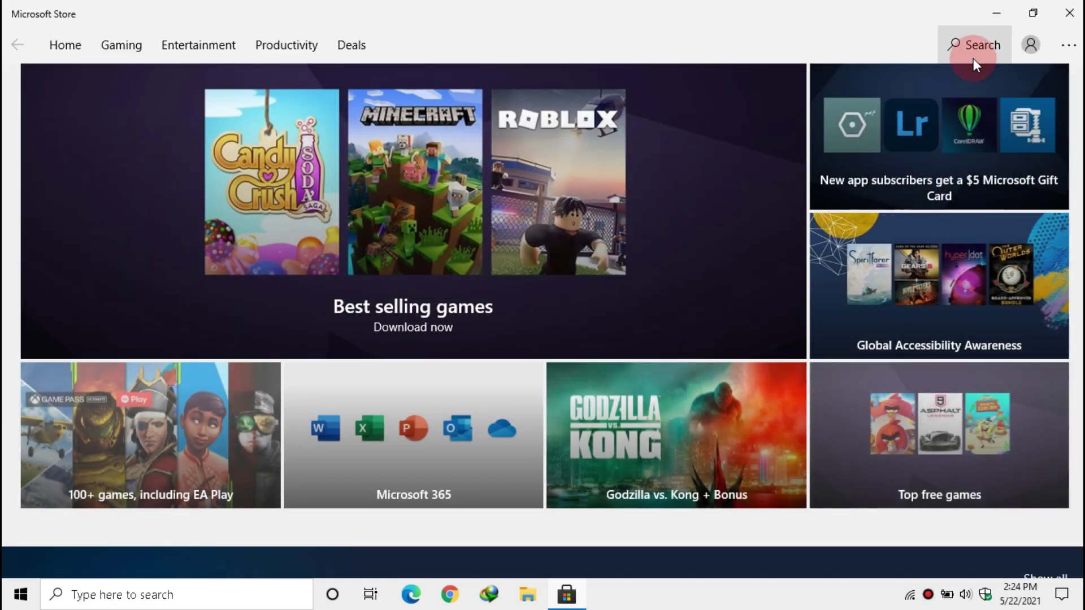
- Search the Store for 'intel optane', install Intel Optane Memory and Storage Management, and launch it
left_click(973, 59)
type("i")
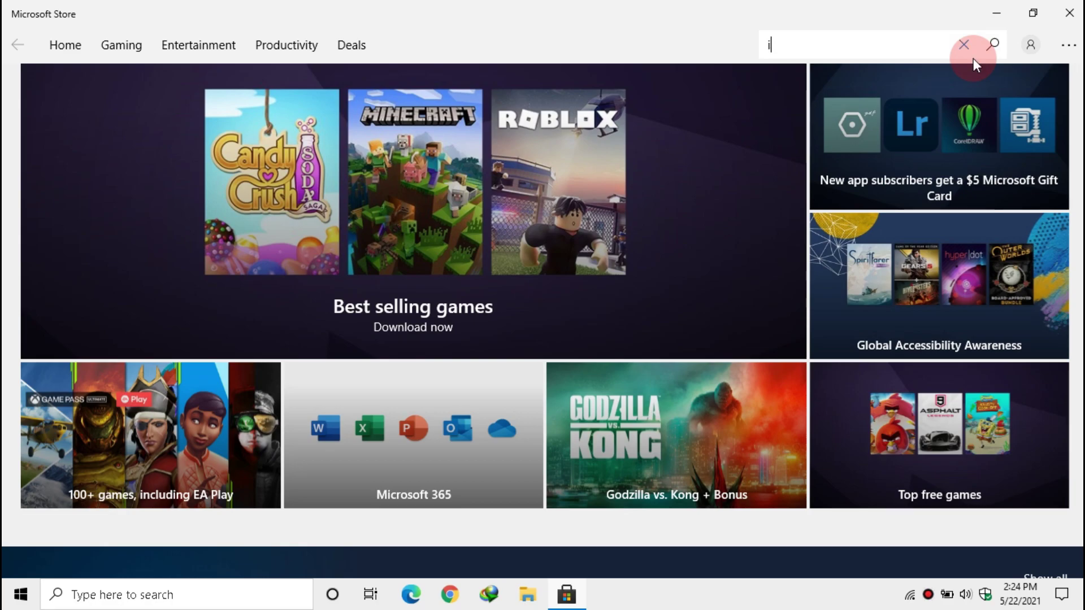
type("ntel op")
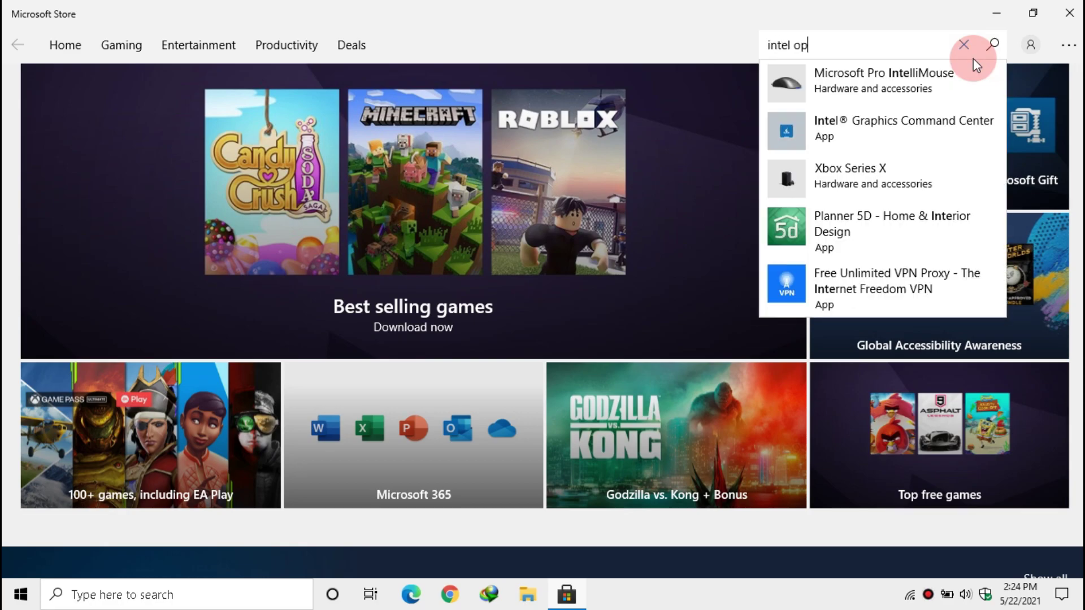
type("tane")
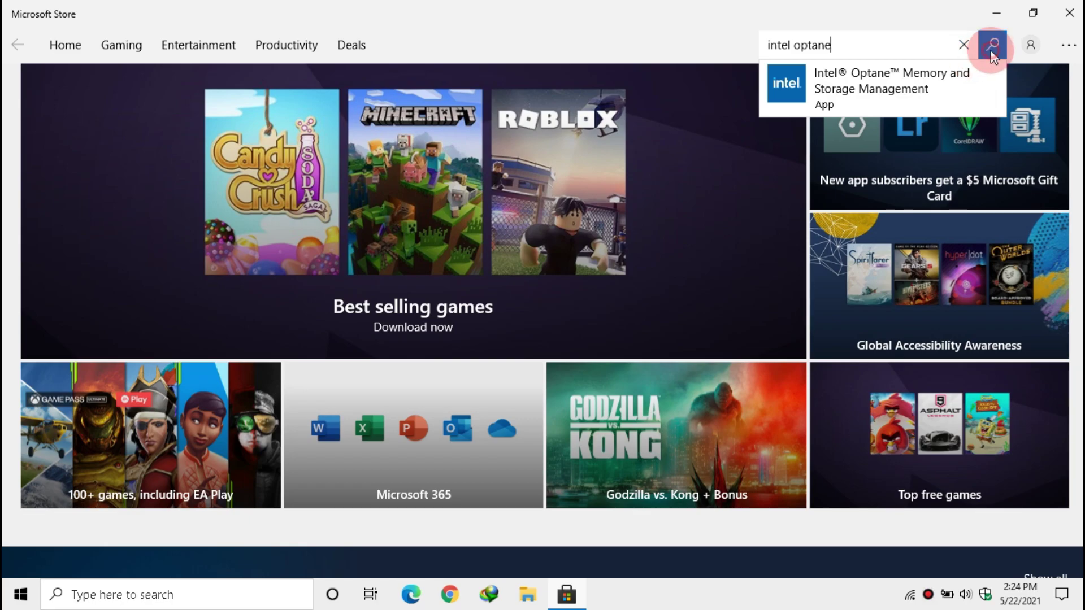
left_click(991, 50)
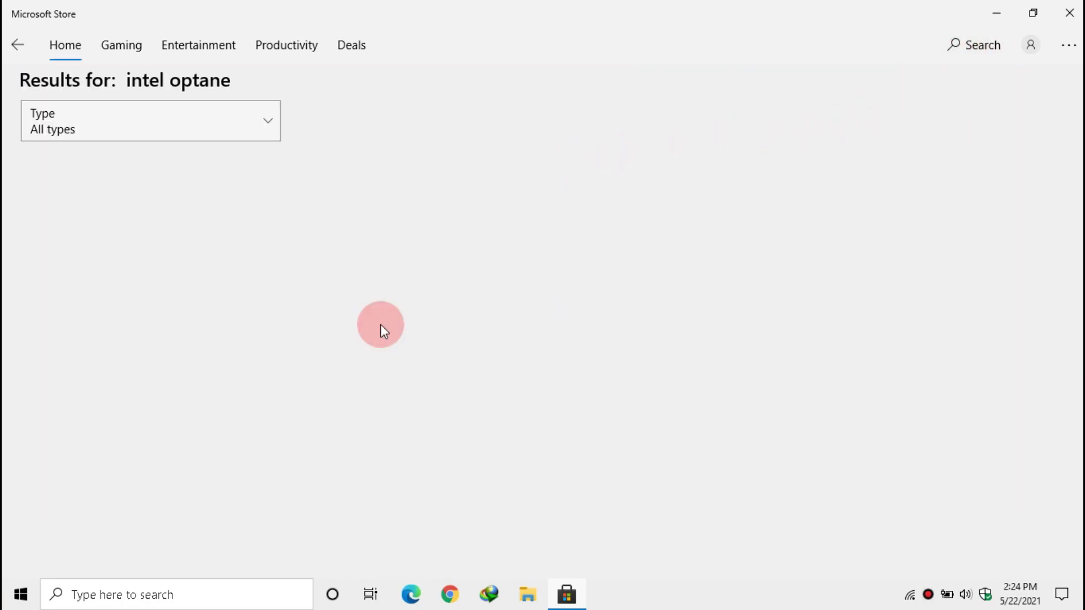
left_click(84, 323)
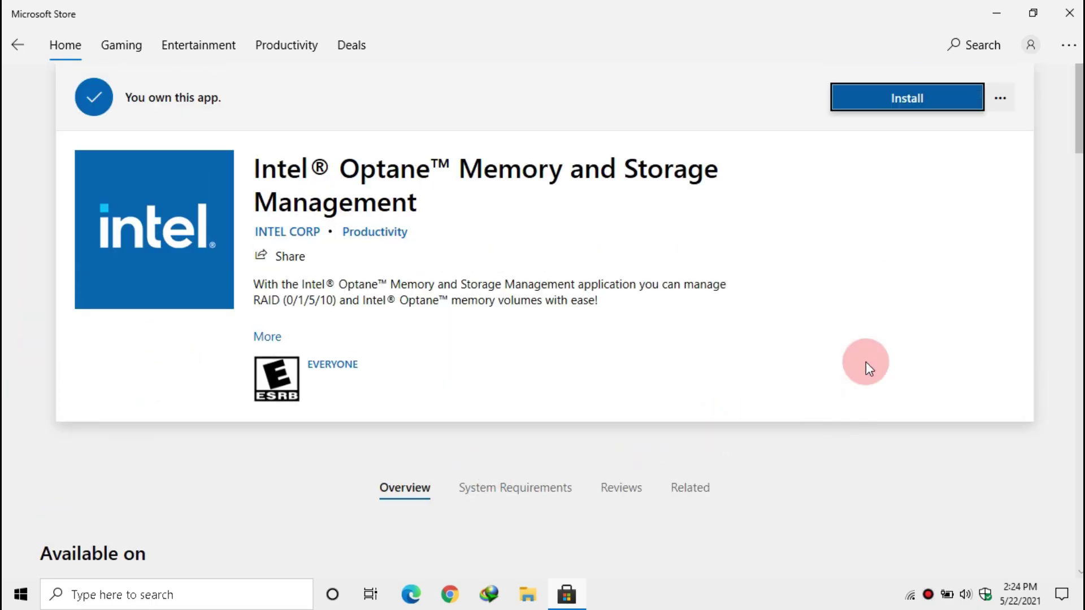
left_click(908, 103)
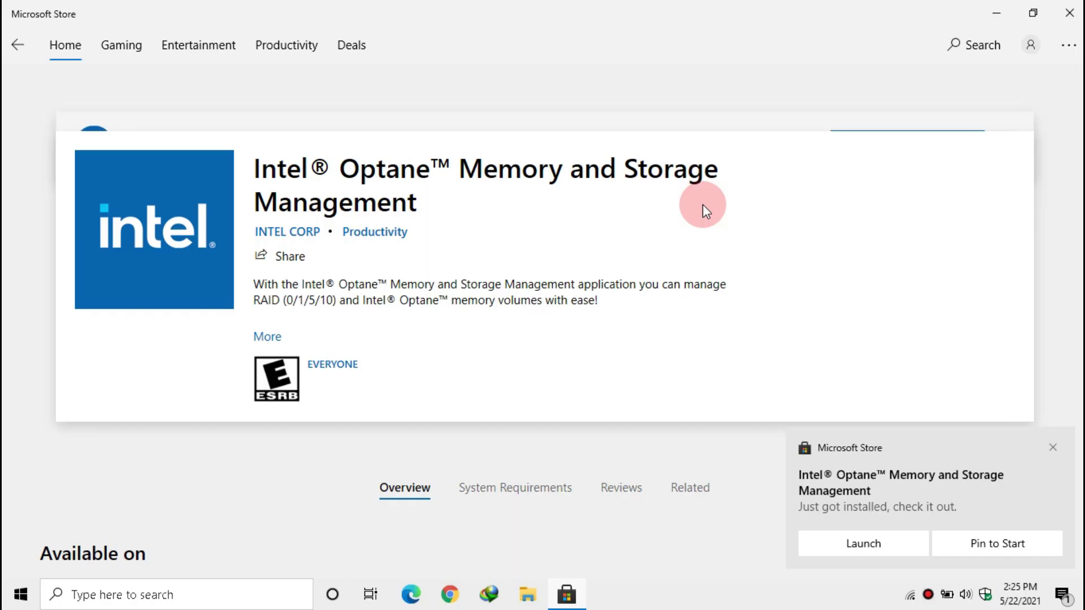
left_click(877, 97)
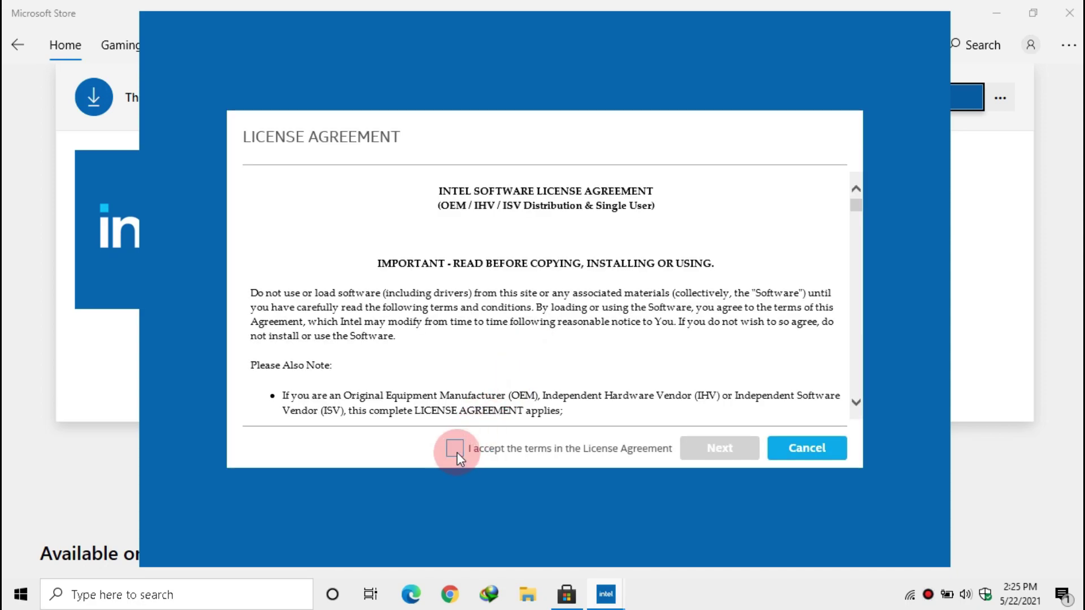
- Accept the license, set Link Power Management to Disabled under Performance, and close the app
left_click(454, 449)
left_click(728, 446)
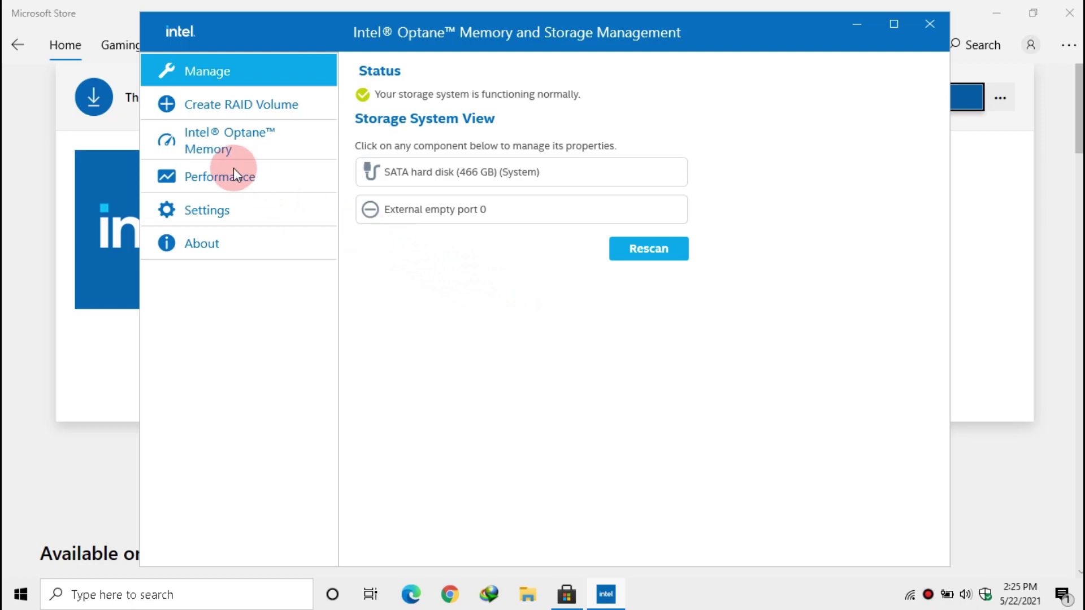
left_click(181, 185)
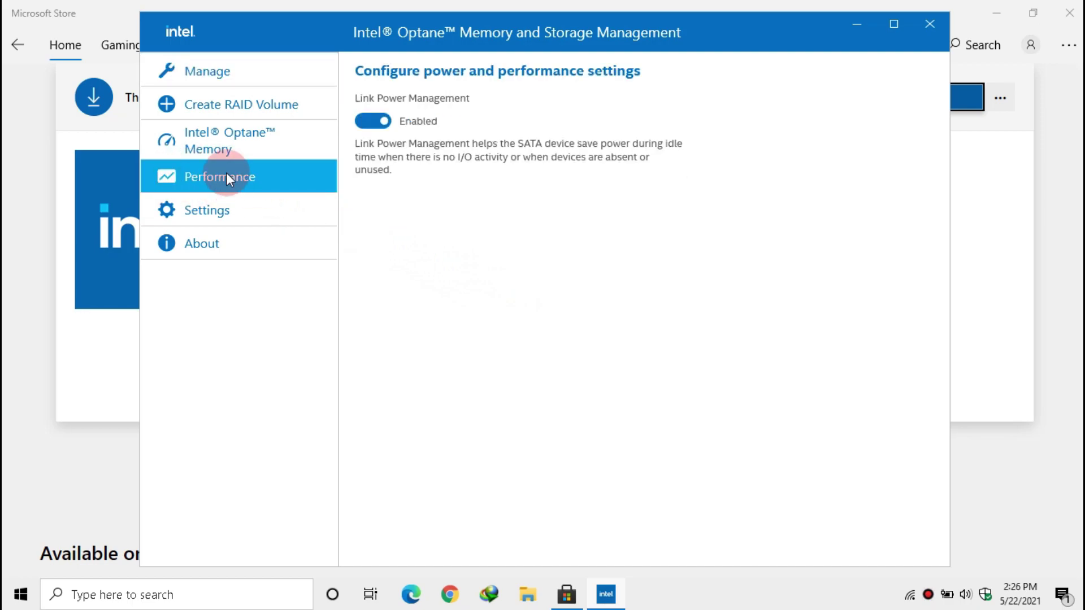
left_click(368, 121)
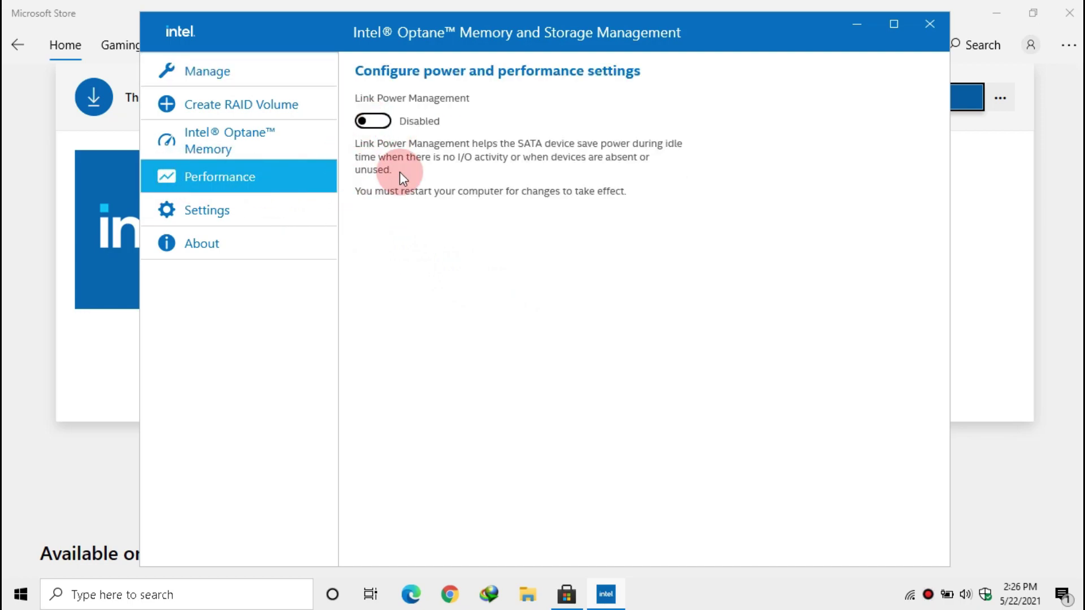
left_click(921, 24)
- Close the Store and go to Settings > Update & Security > Windows Security
left_click(1069, 12)
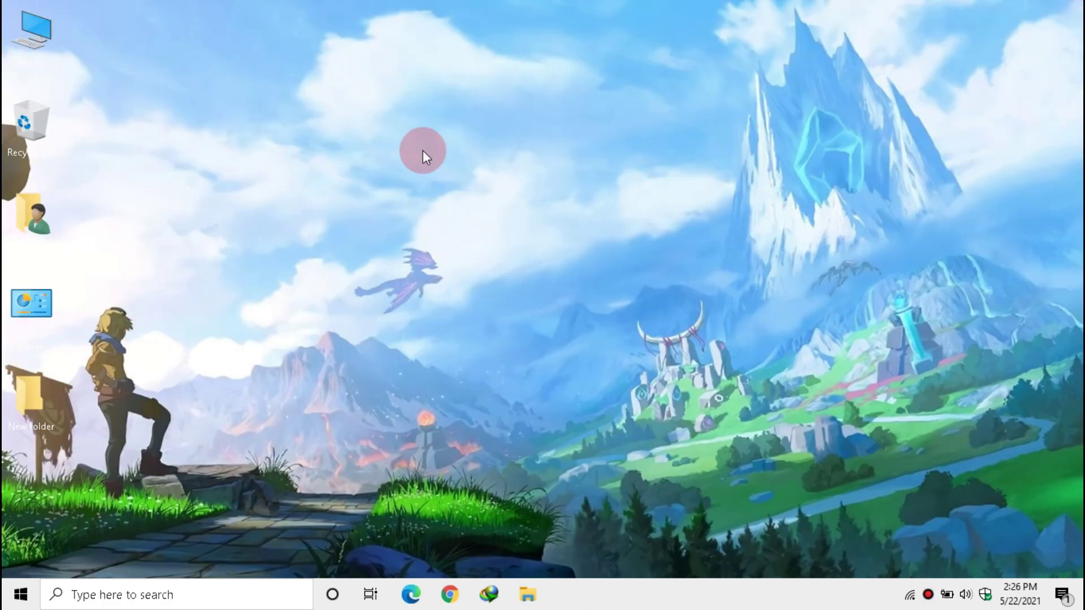
left_click(13, 596)
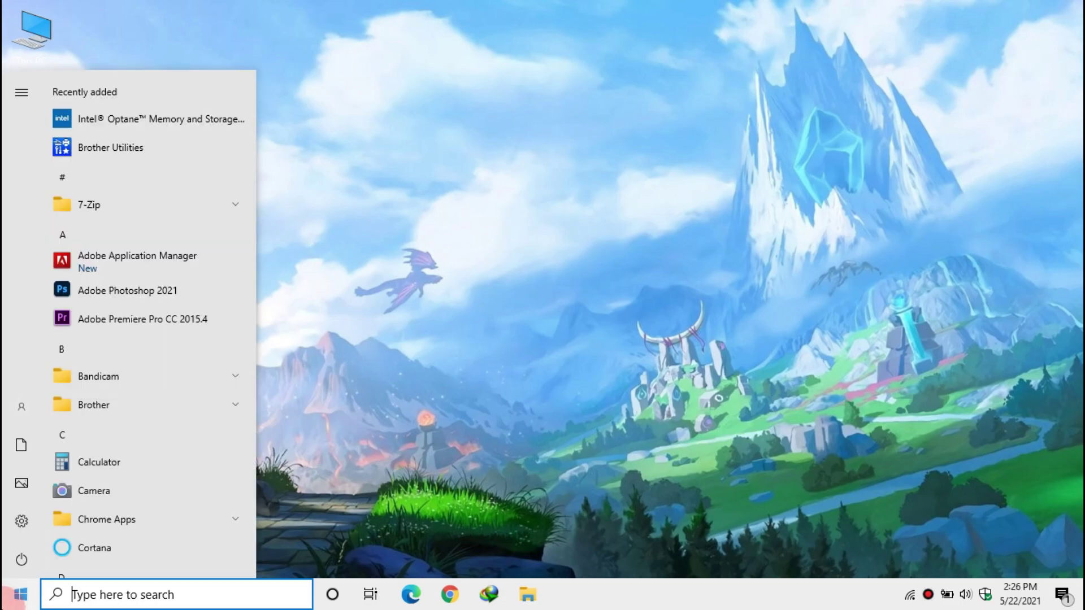
left_click(22, 521)
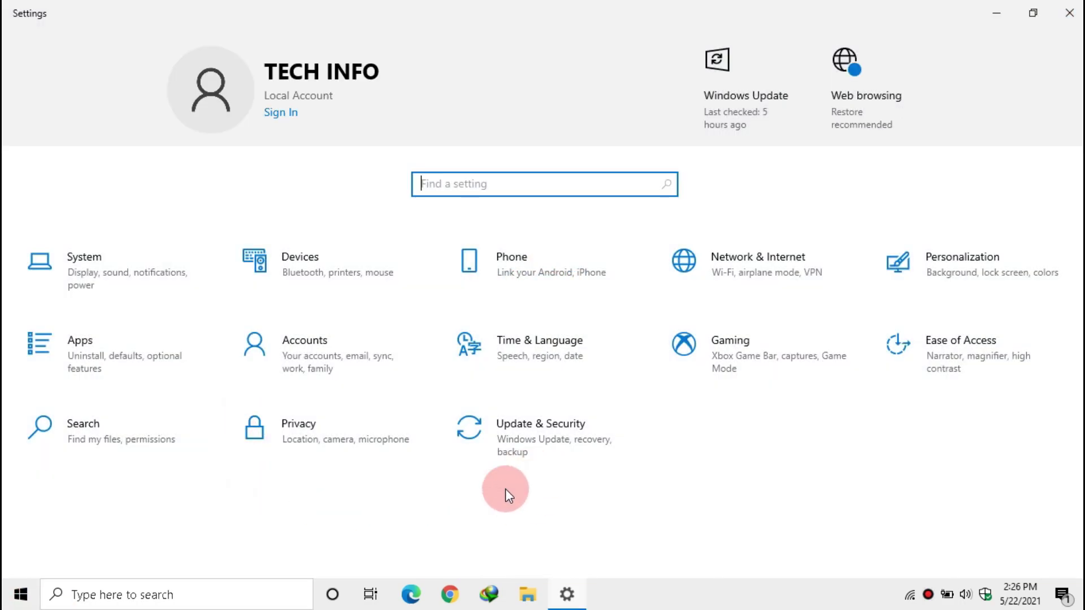
left_click(548, 453)
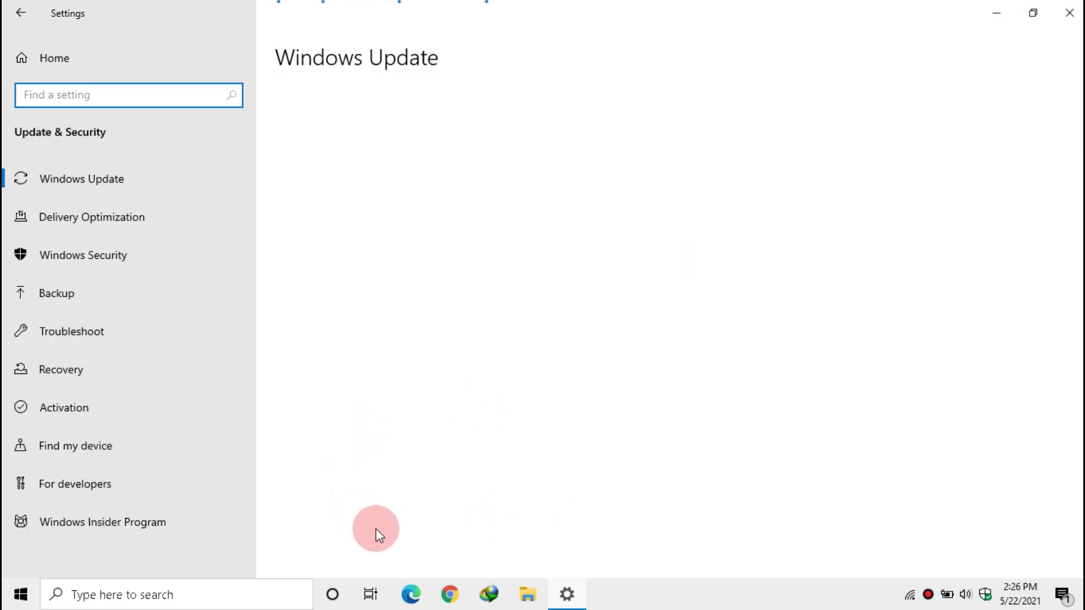
left_click(99, 257)
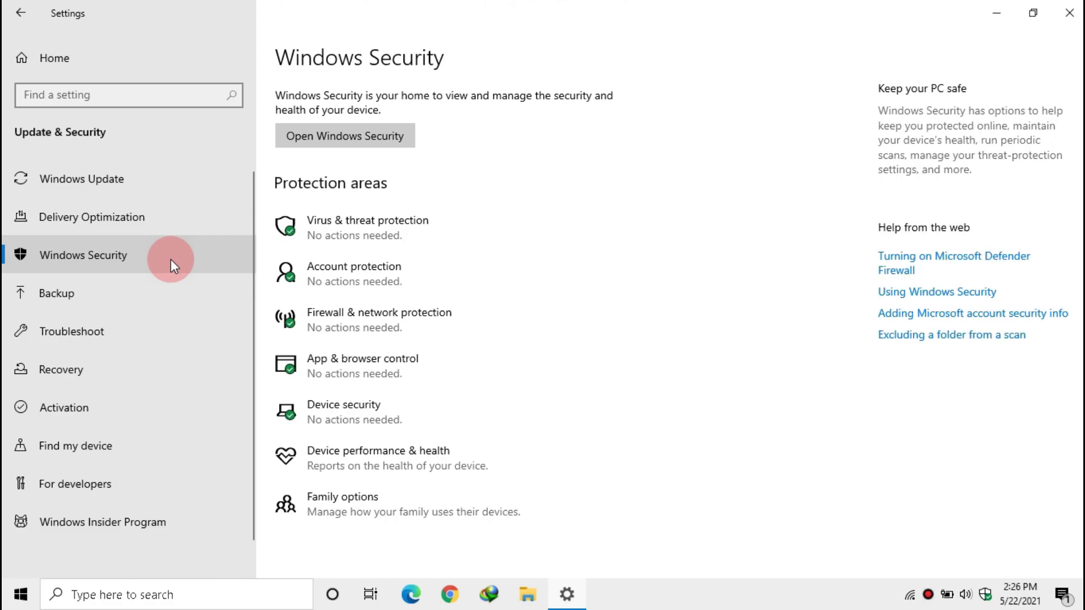
- Run a Quick scan under Virus & threat protection (0 threats), then close Windows Security and Settings
left_click(344, 226)
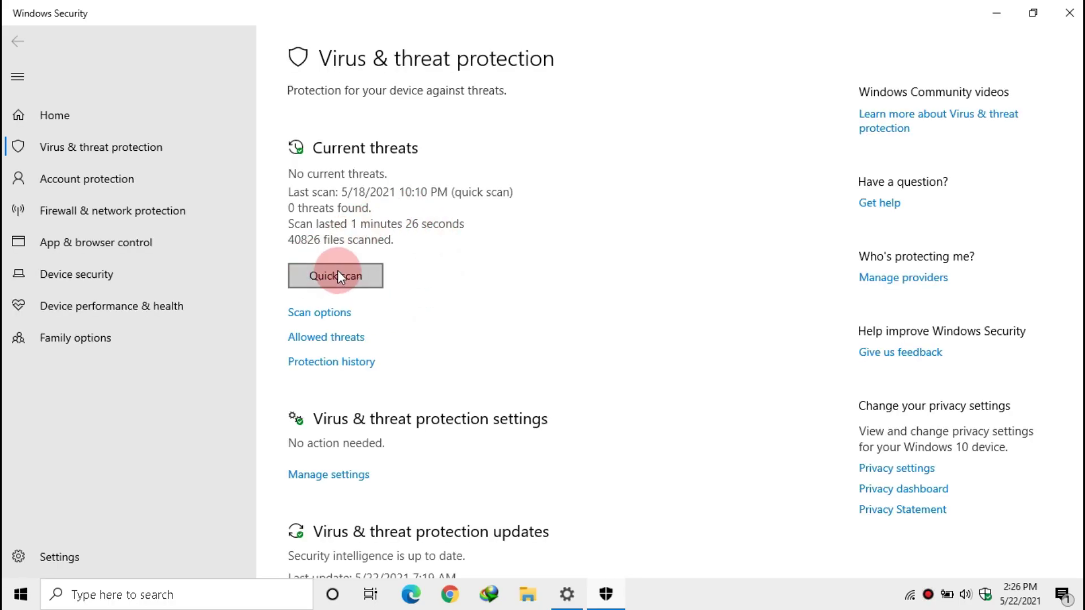
left_click(334, 276)
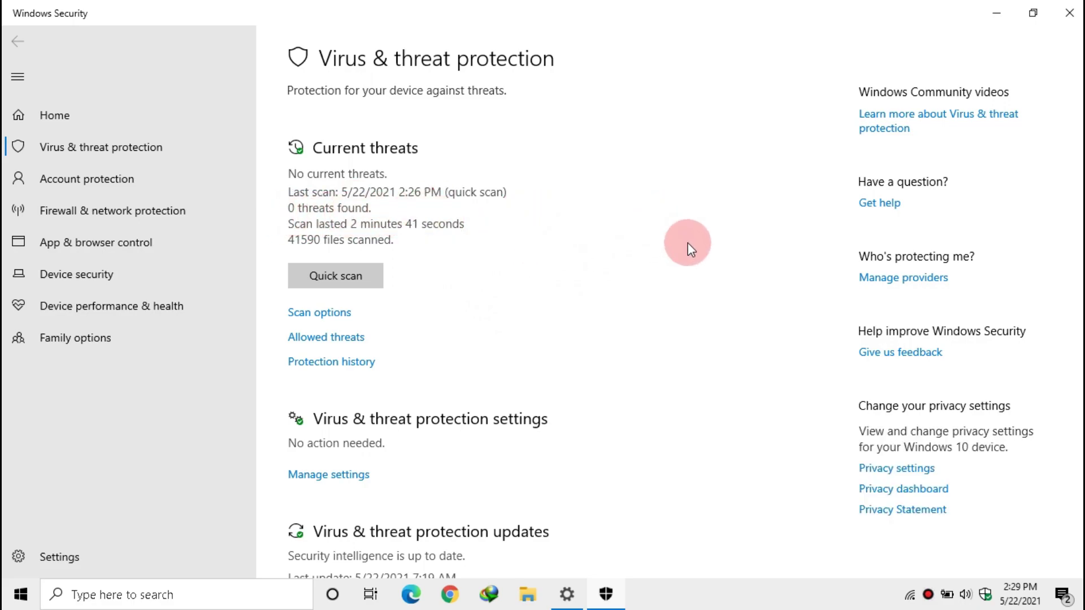
left_click(1070, 10)
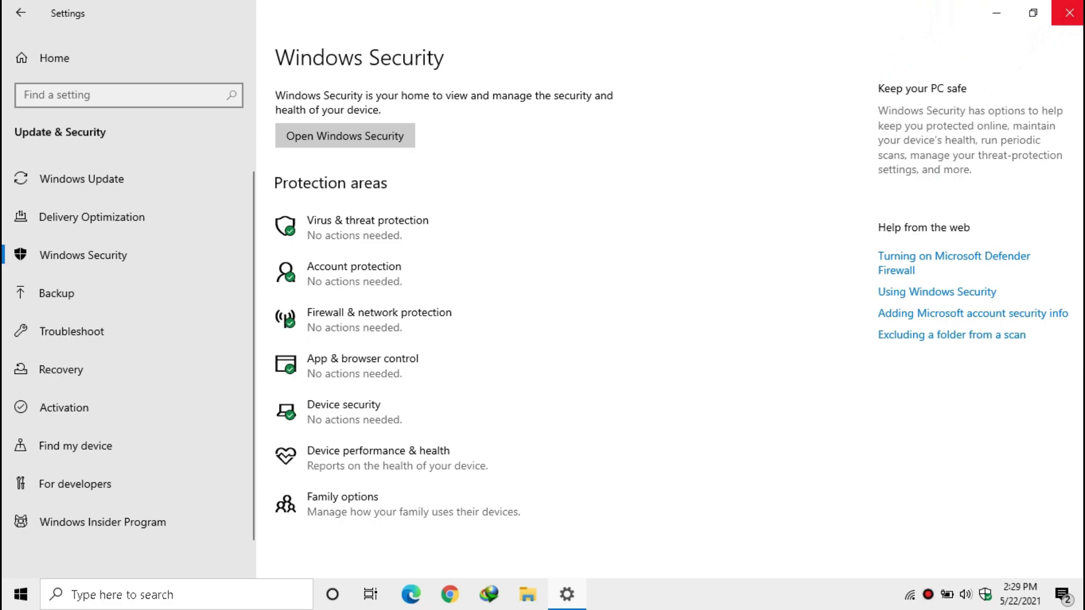
left_click(1069, 10)
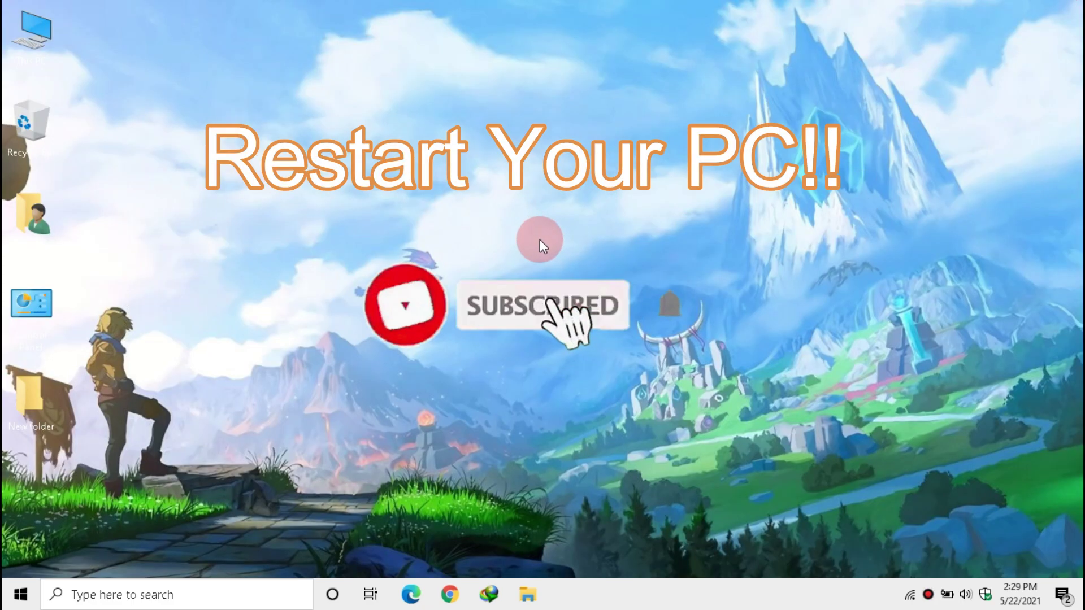